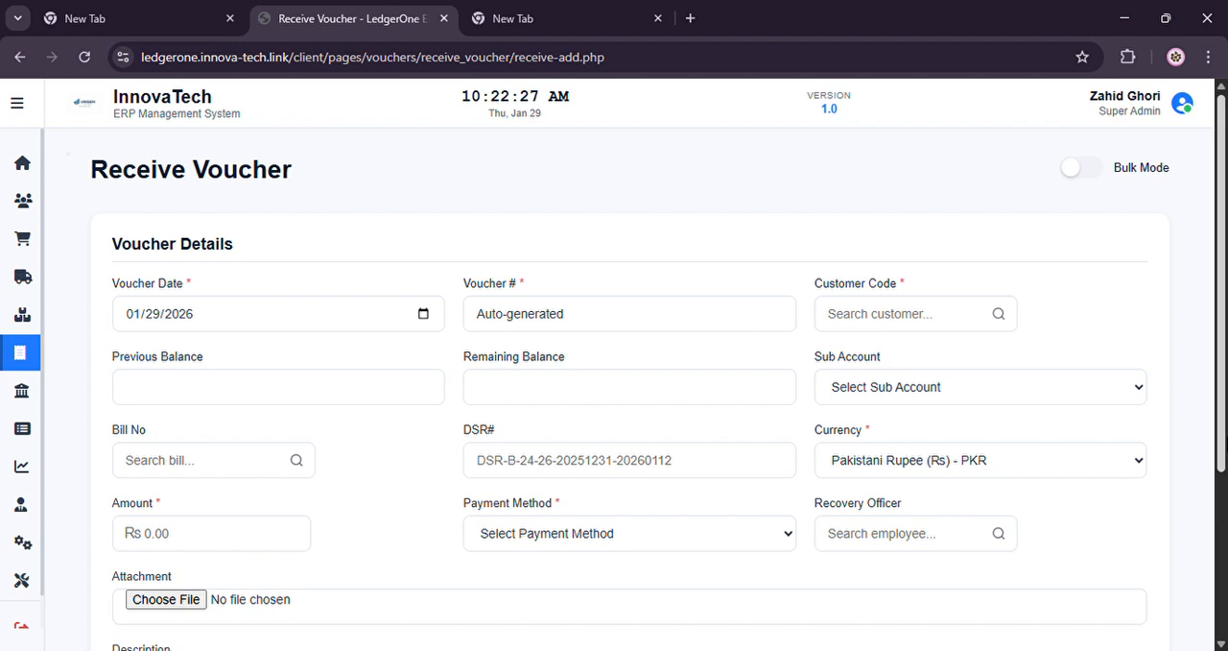
Turn on Bulk Mode for the receive voucher and assign the second listed sales employee as recovery officer
scroll(1190, 261, "down", 2)
scroll(917, 217, "up", 2)
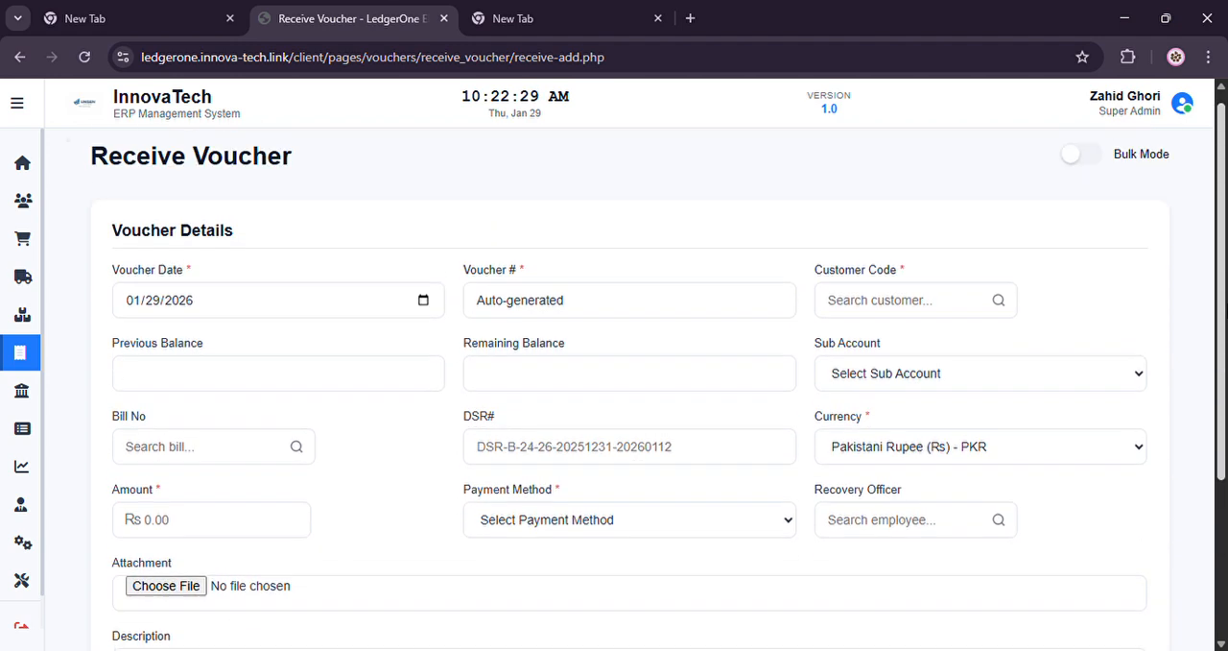
left_click(1086, 172)
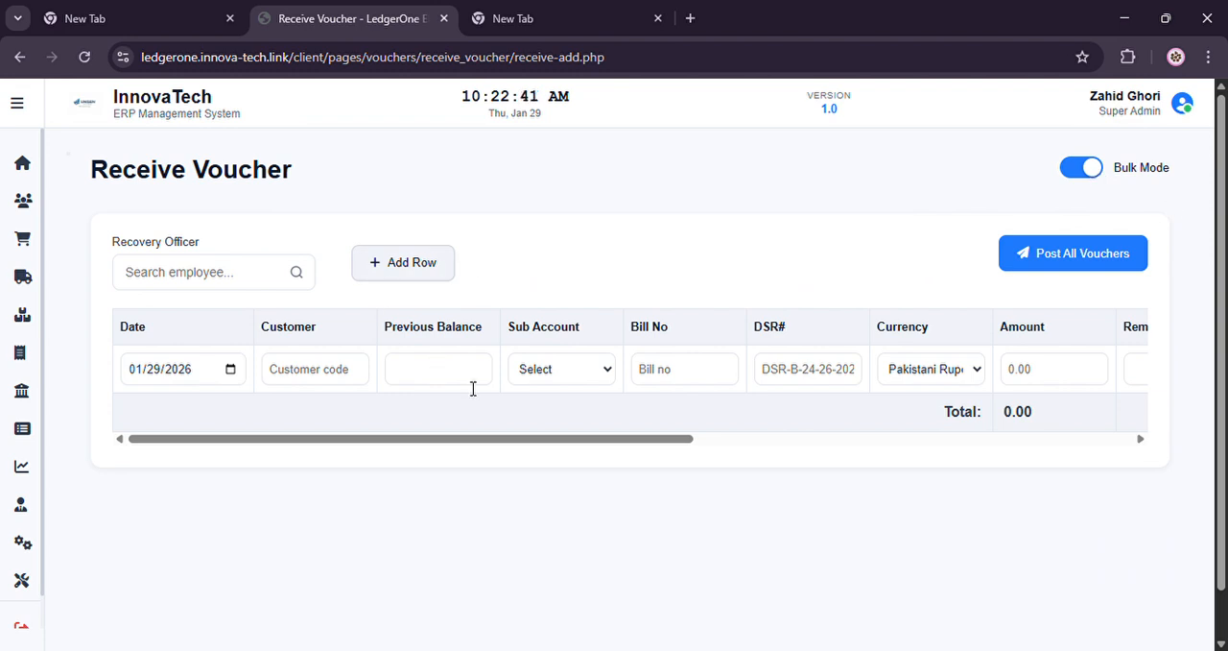
left_click(221, 274)
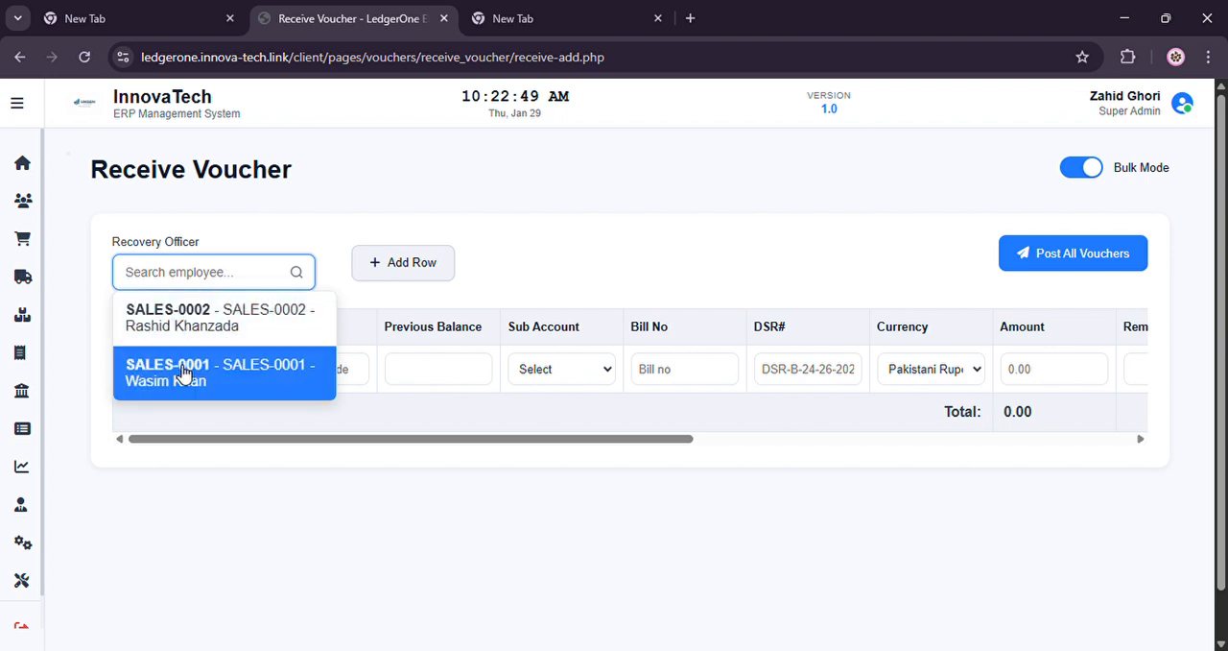
left_click(248, 368)
Set the customer of the first voucher row to Baby Care, searching with "b"
left_click(338, 371)
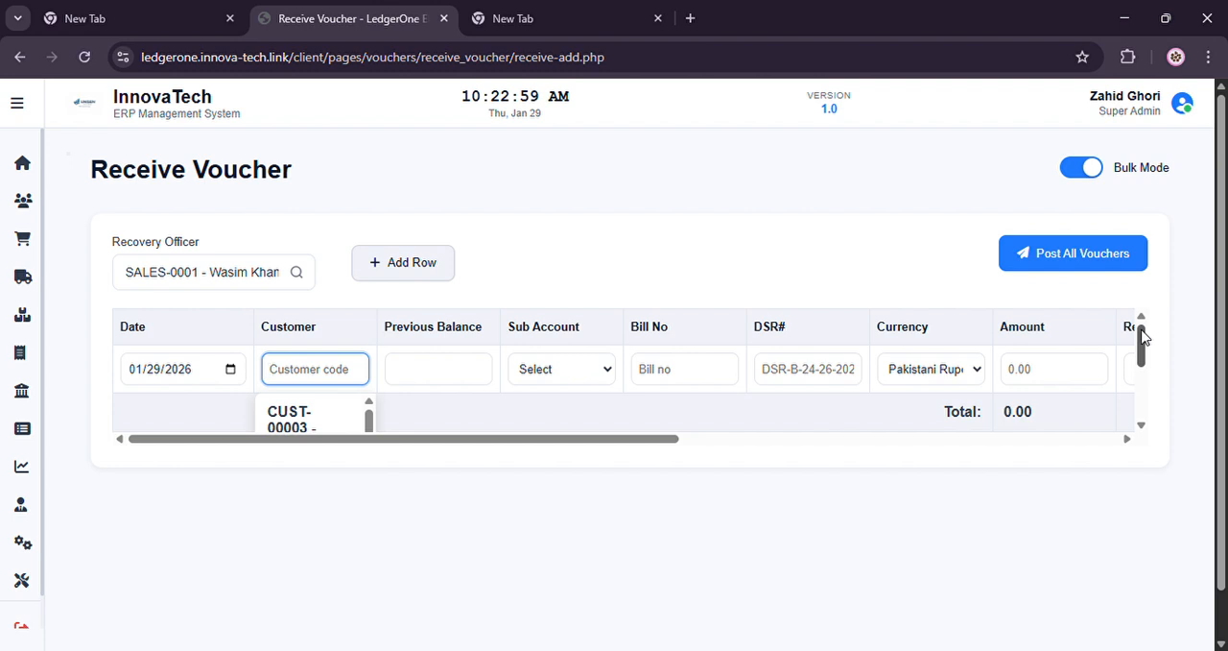
type("b")
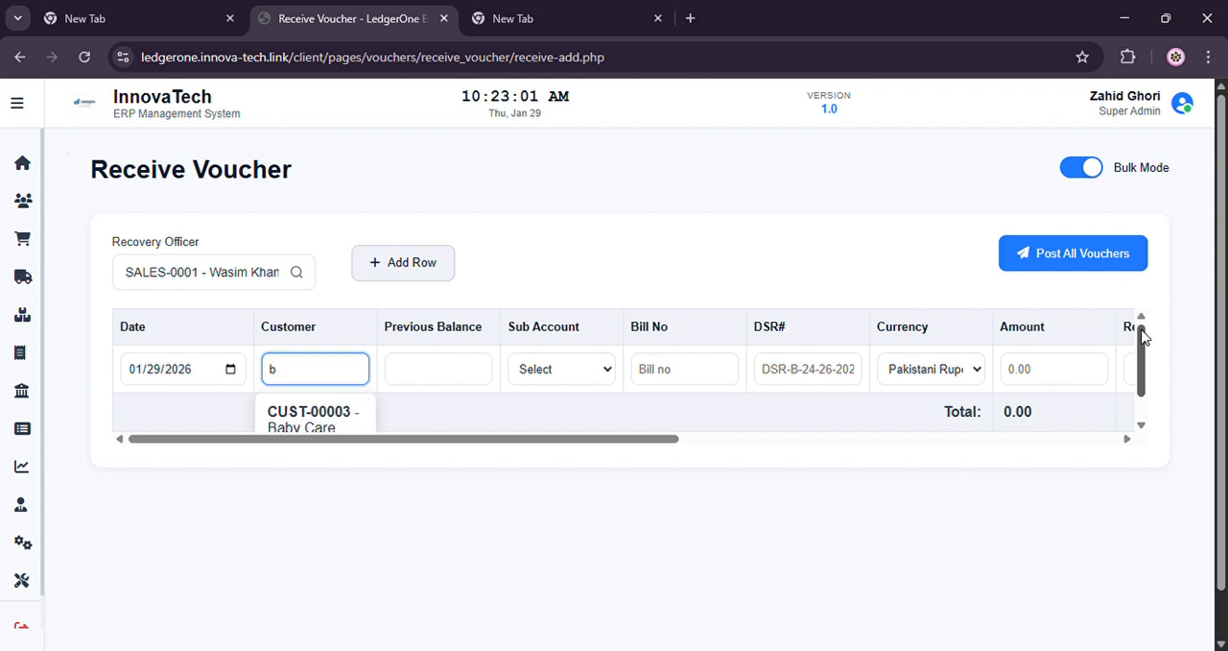
key("Down")
key("Return")
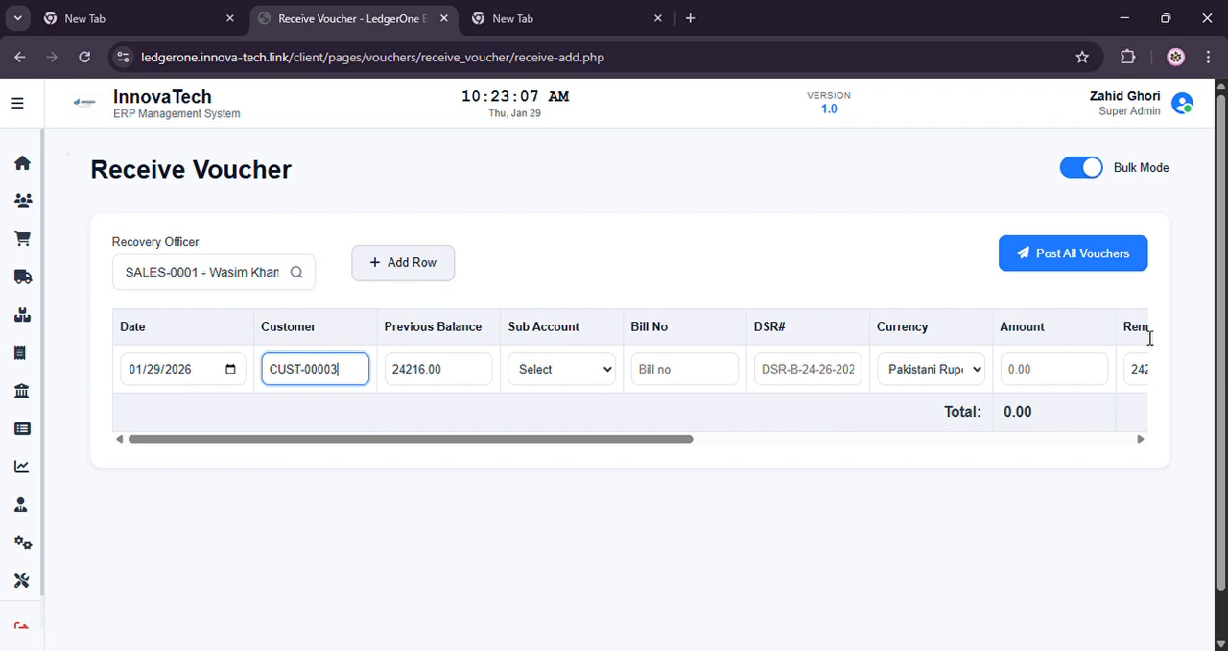
Leave the first row's sub account unselected and choose bill 741 as its bill number
key("Tab")
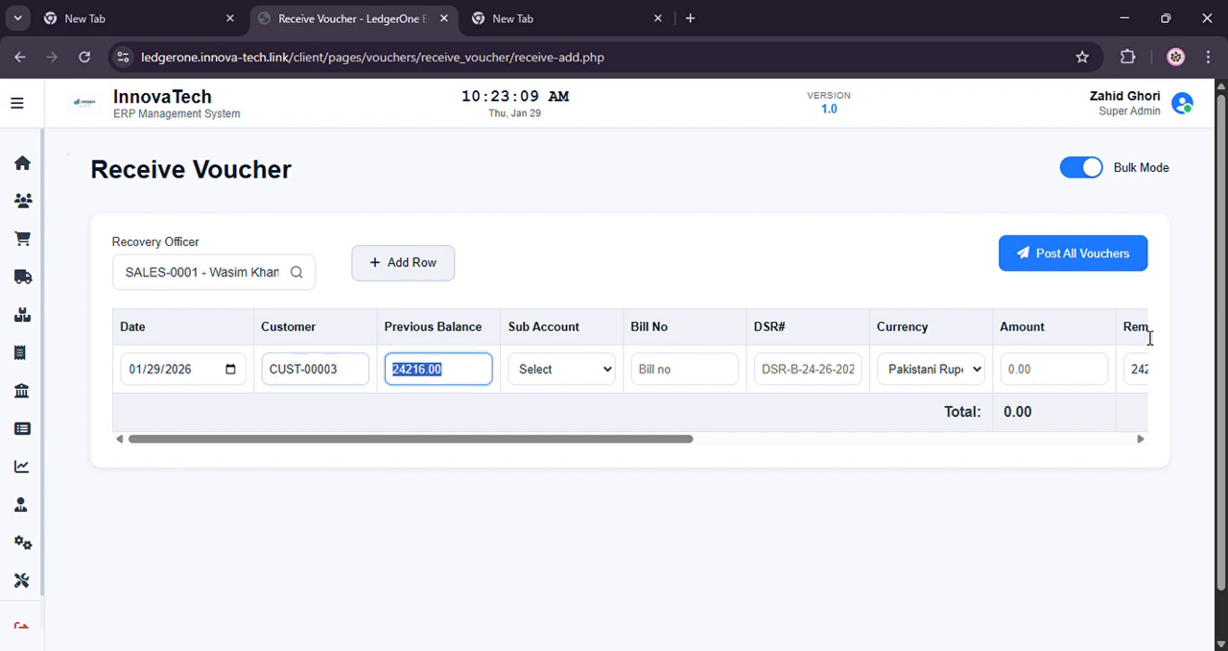
key("Tab")
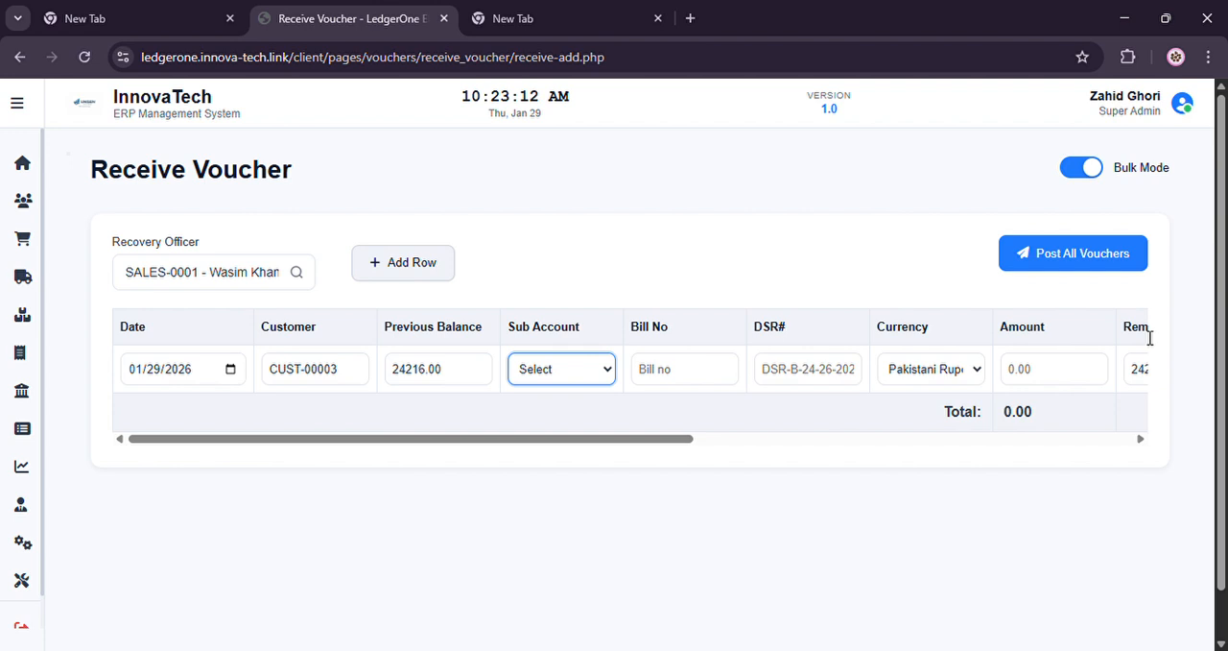
key("Tab")
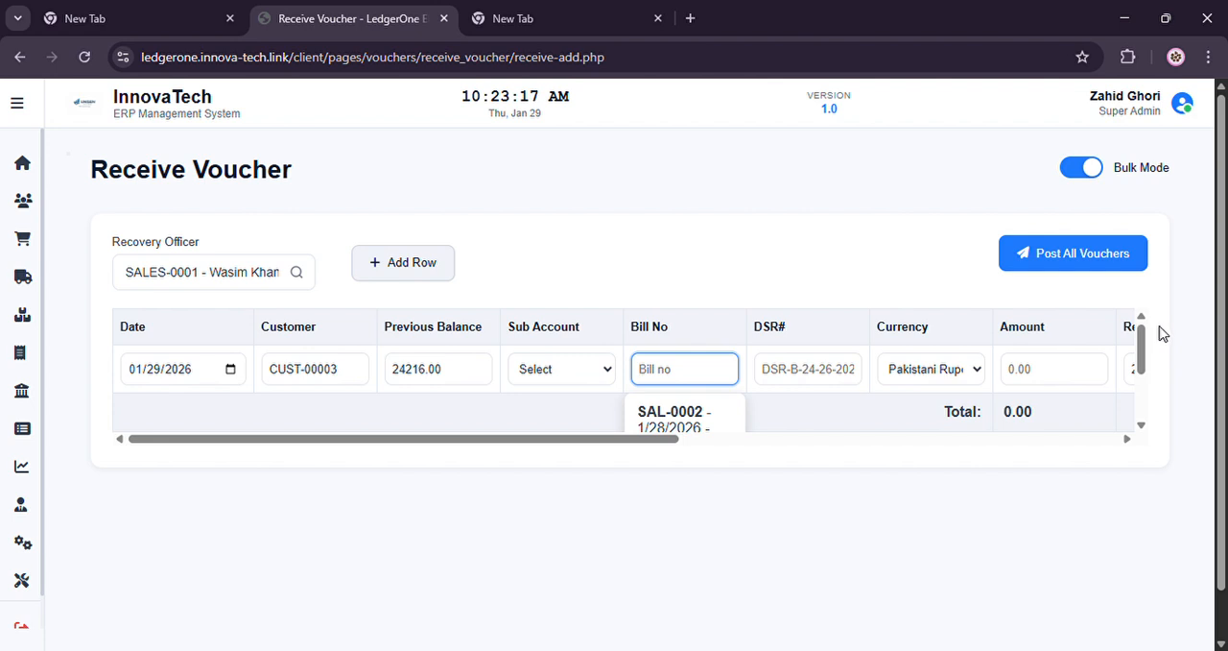
left_click_drag(1136, 345, 1141, 394)
left_click(703, 411)
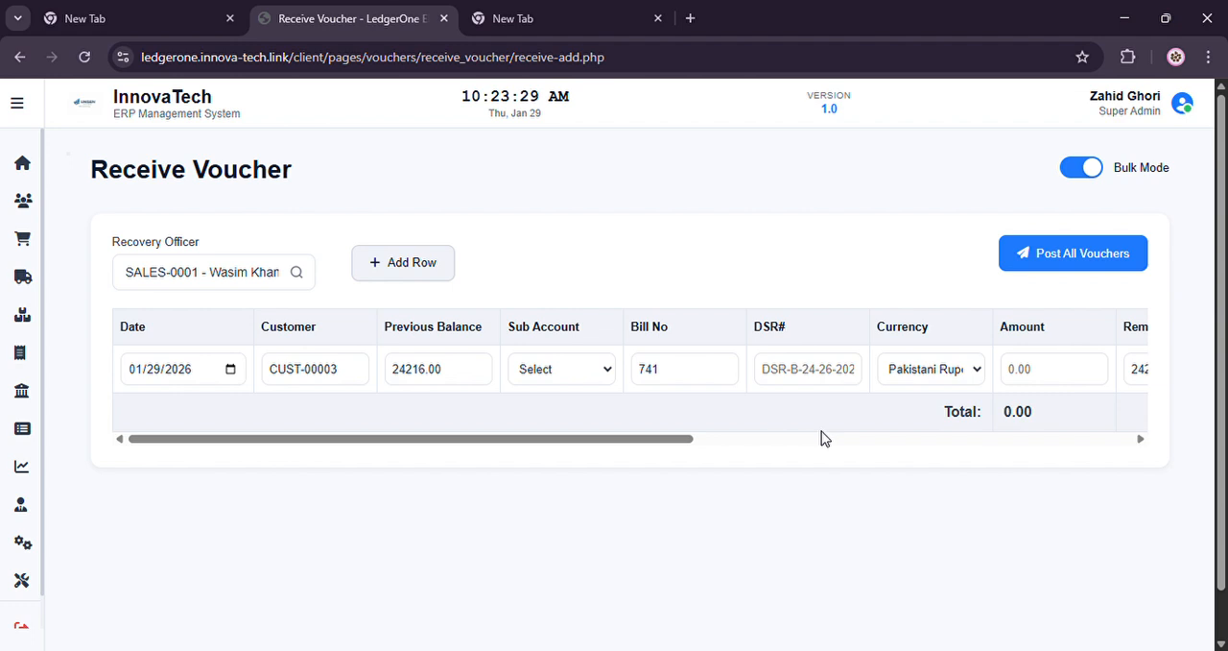
Set the first row's amount to 3000 and its payment method to Cash
left_click(1042, 377)
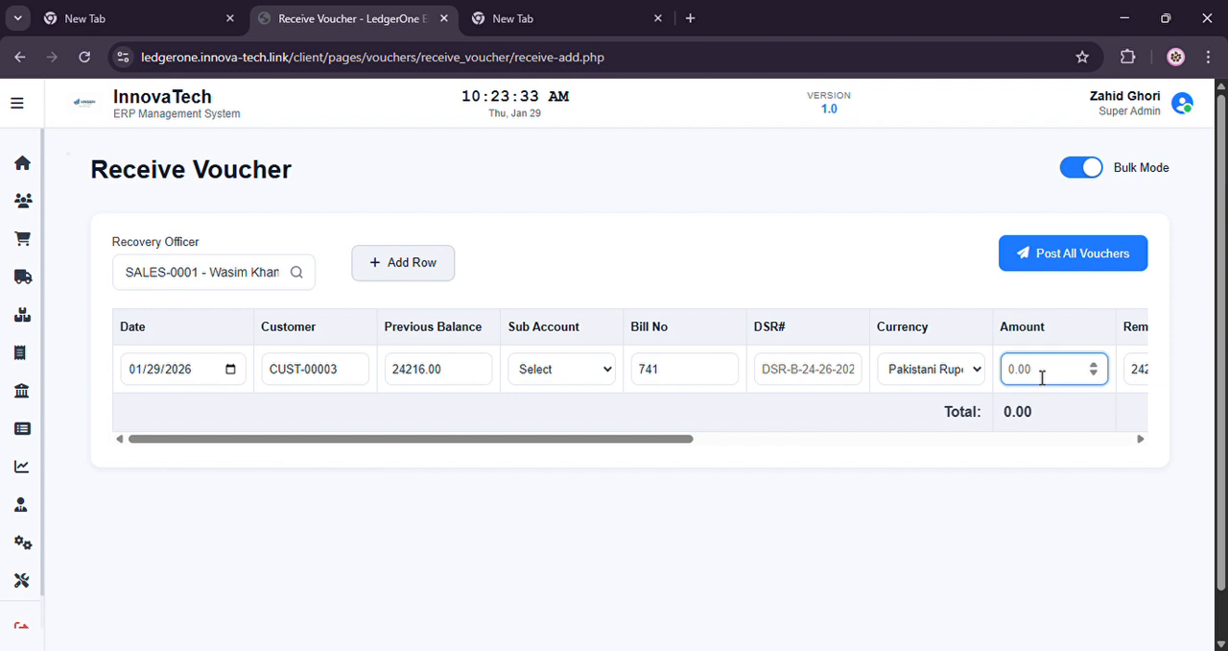
type("3000")
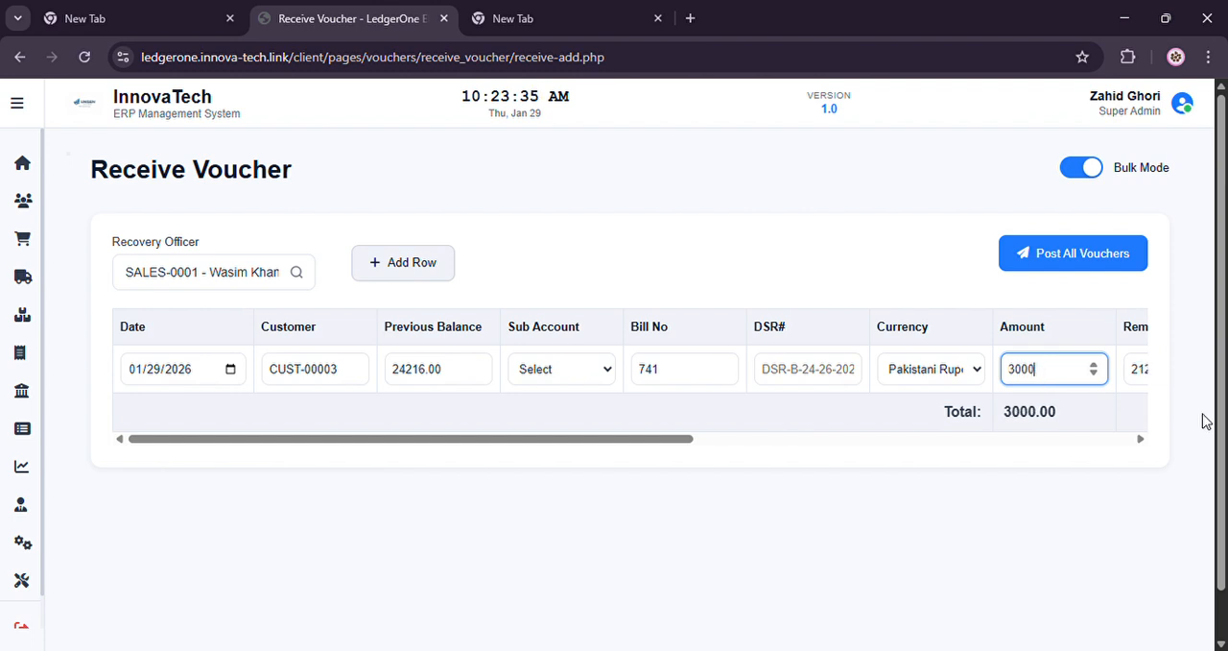
left_click(1140, 439)
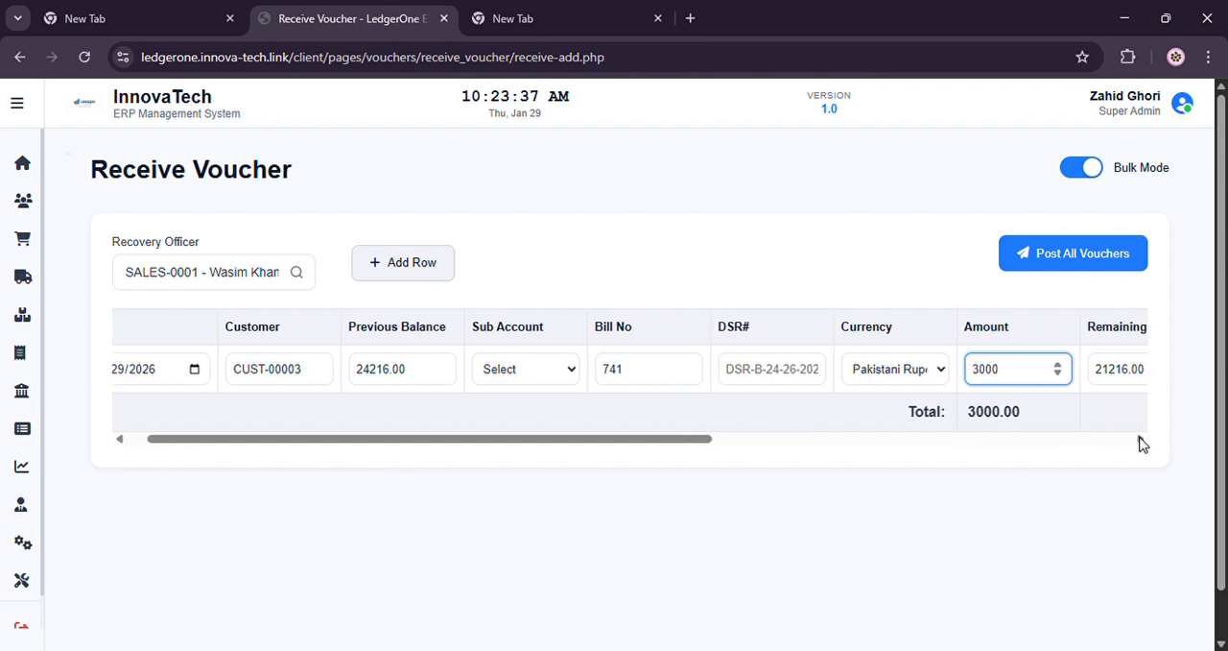
key("Tab")
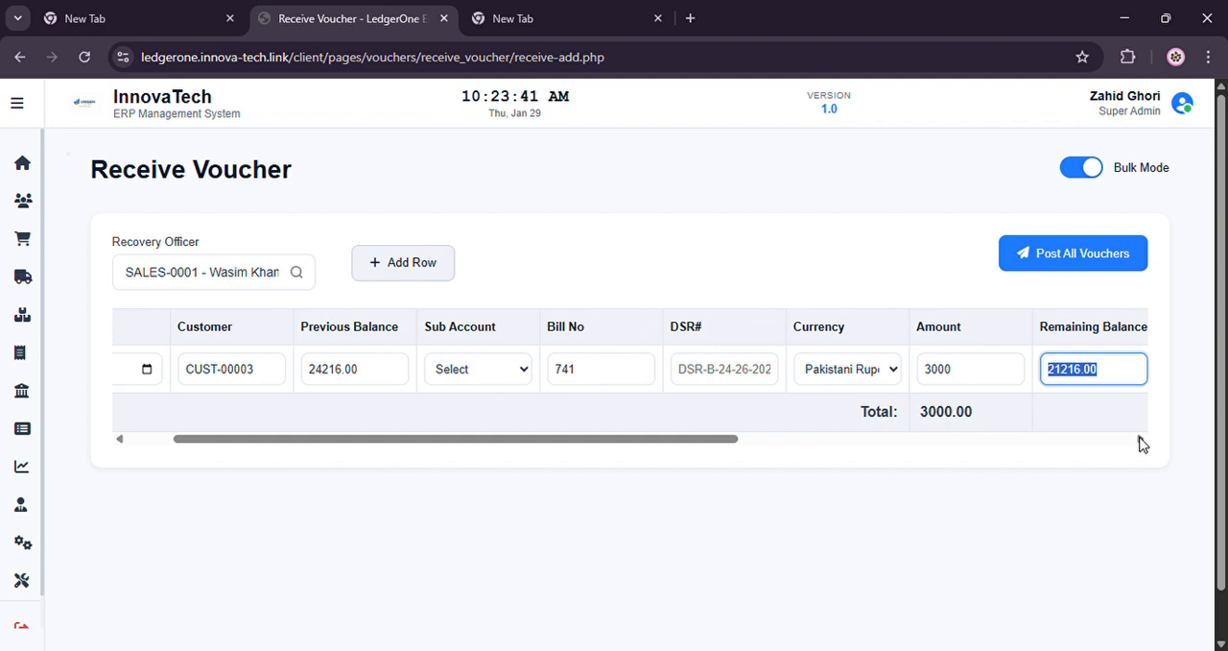
key("Tab")
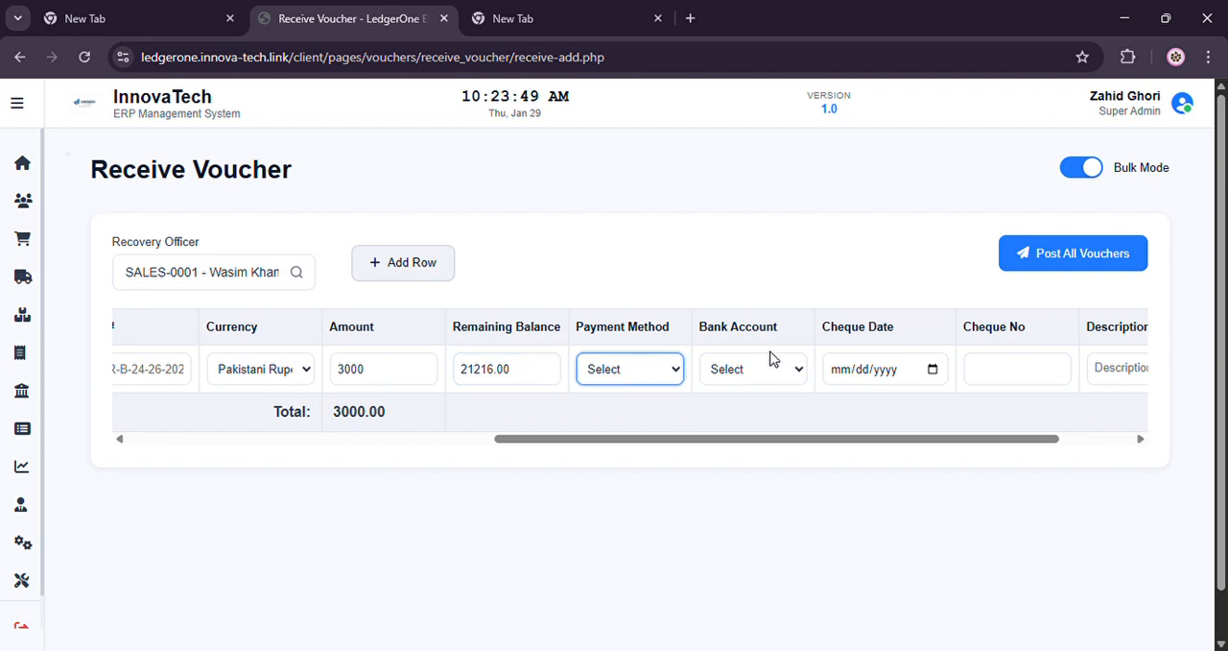
key("Down")
key("Down")
Add a second voucher row and set its customer to the match for the search "na"
key("Tab")
key("Tab")
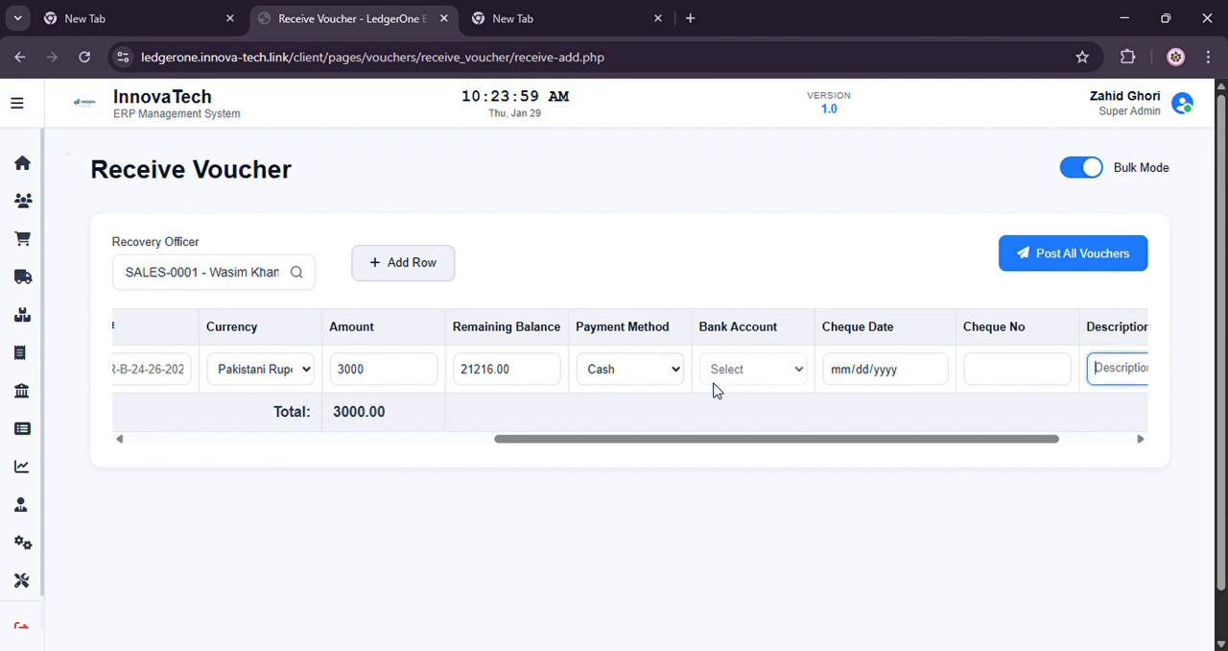
key("Tab")
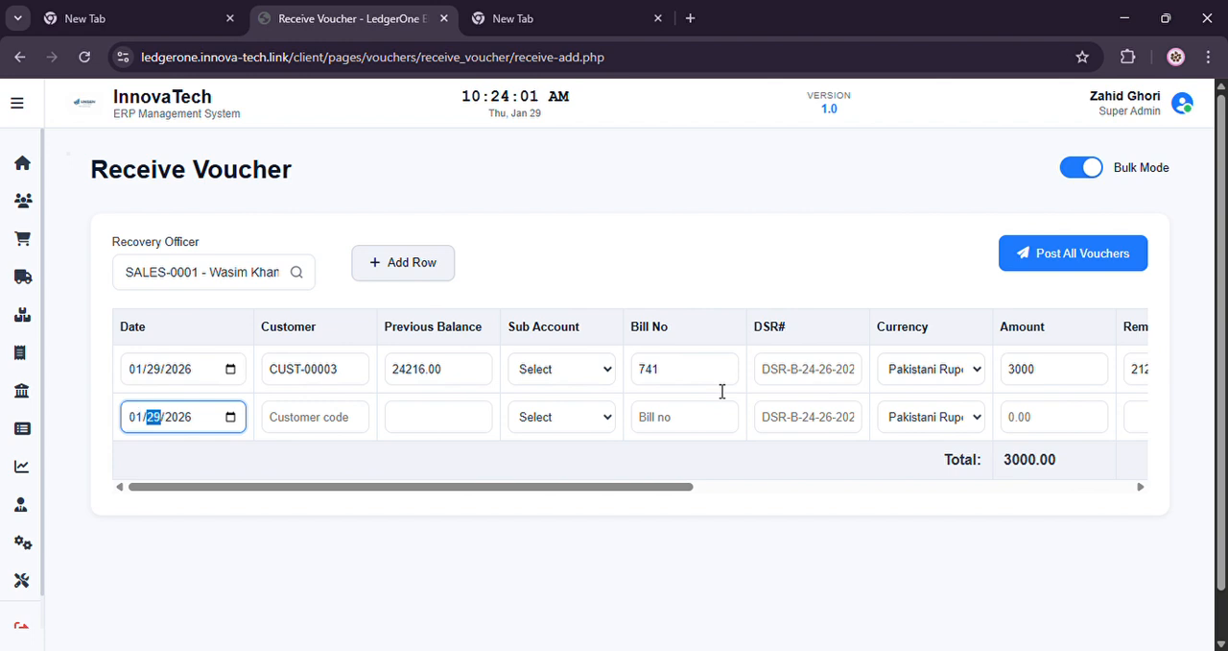
key("Tab")
key("Tab")
key("Tab")
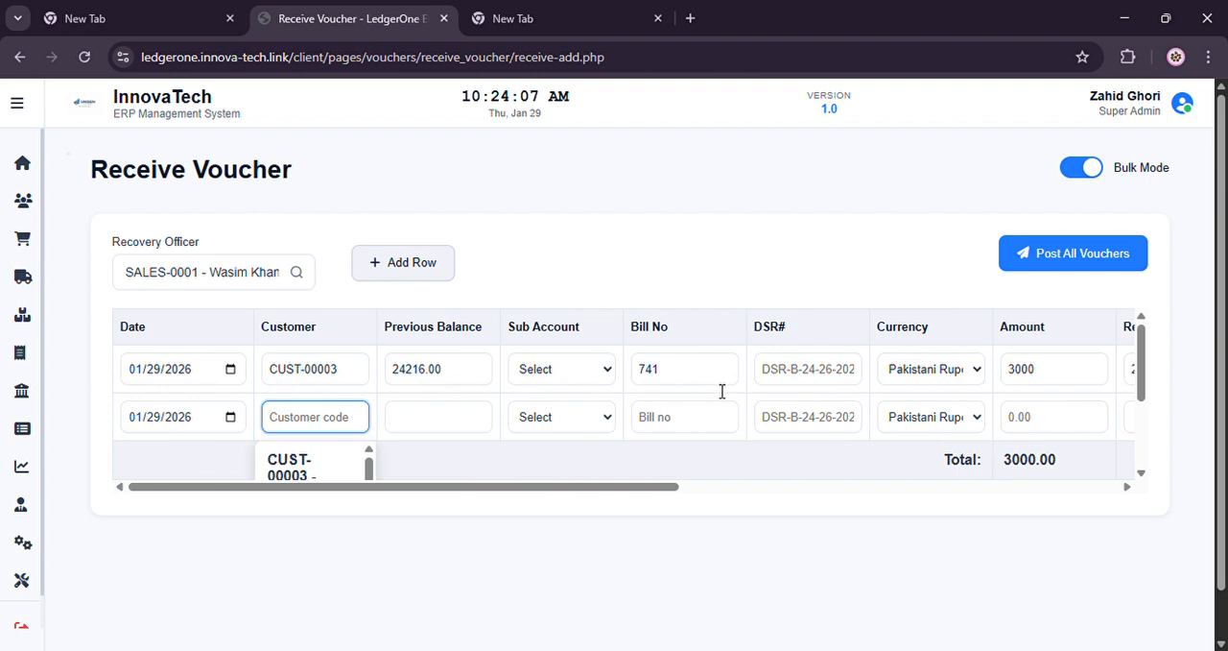
type("na")
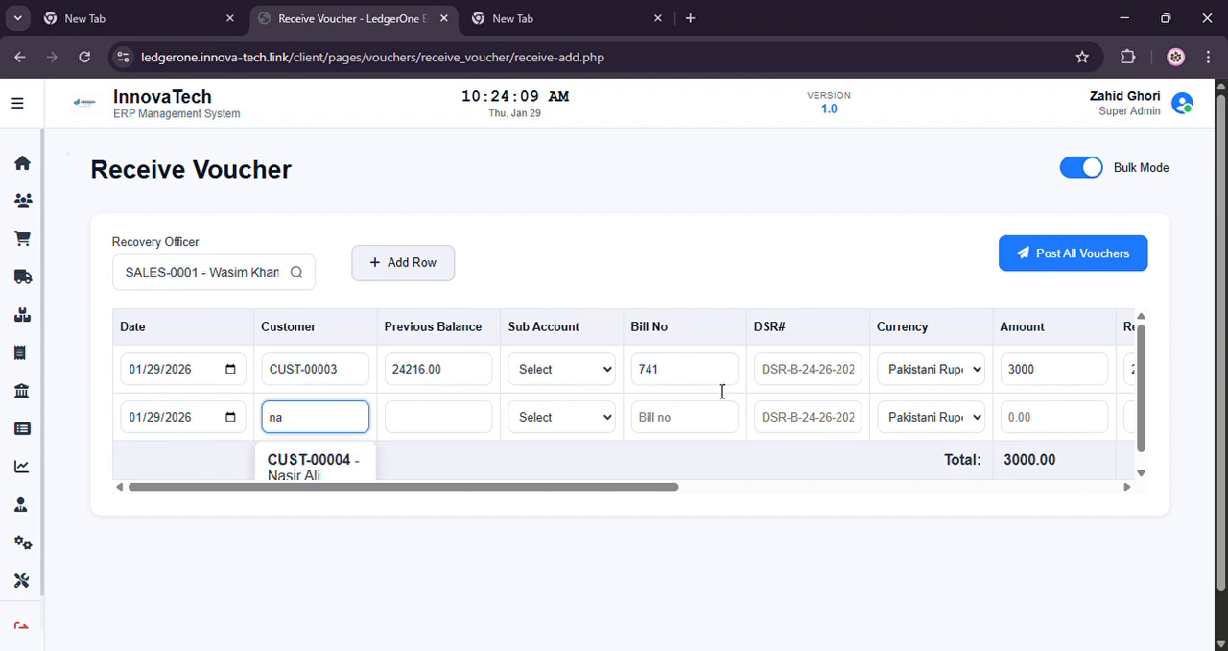
key("Down")
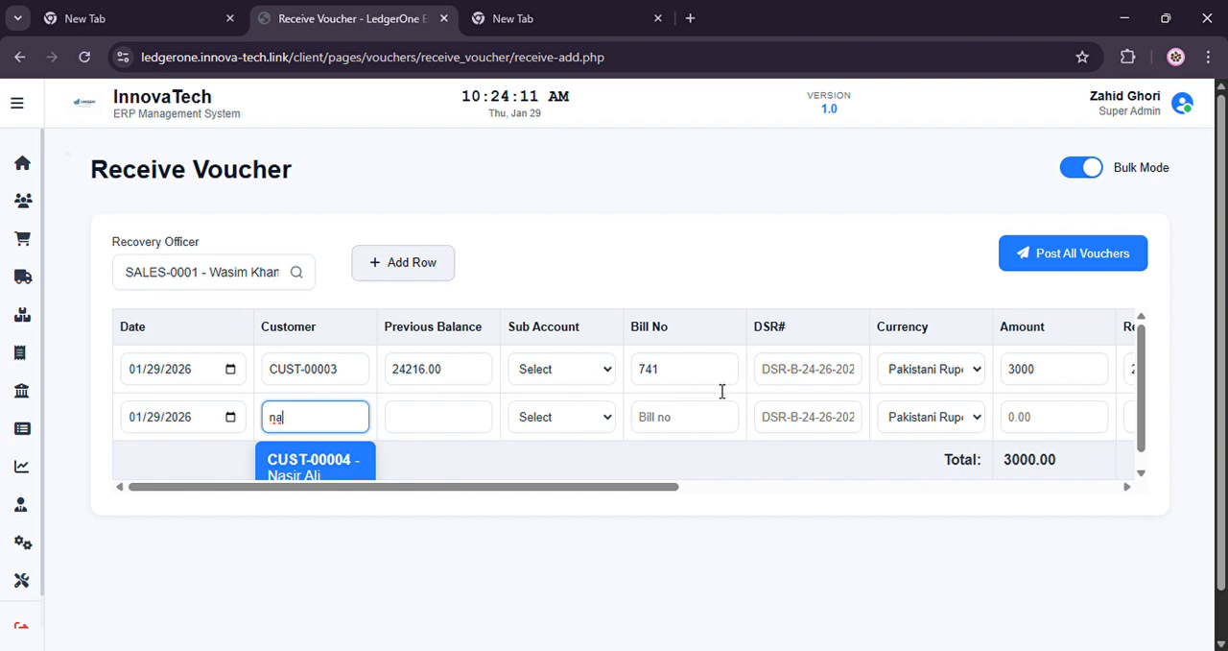
key("Return")
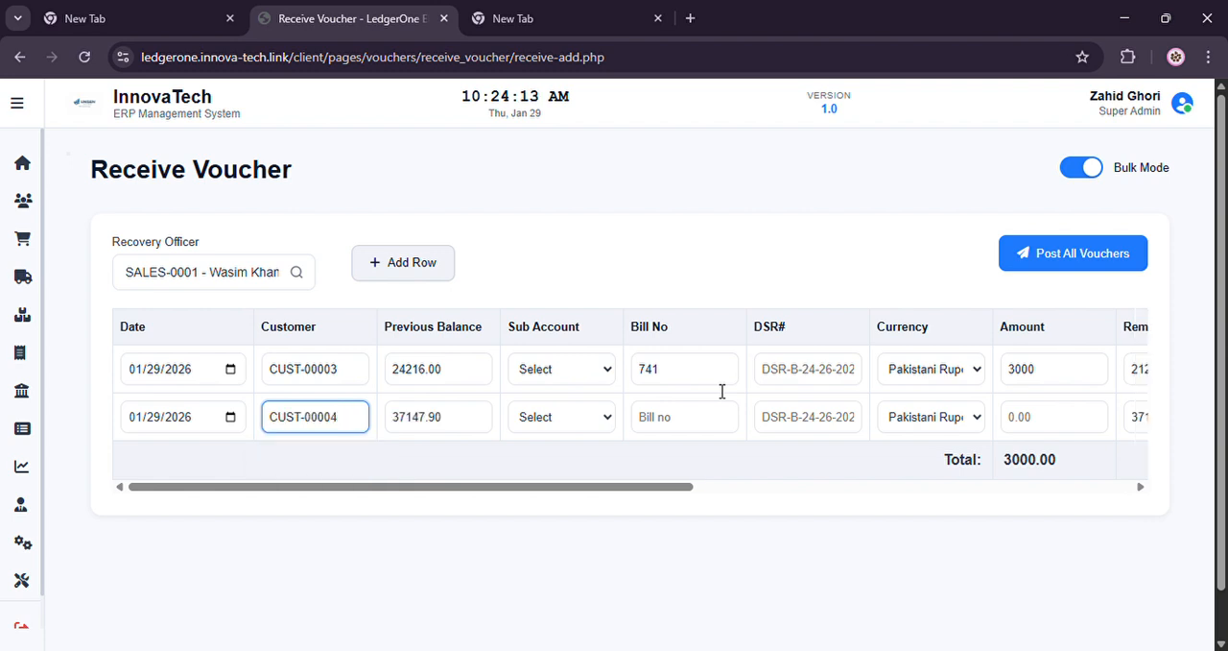
Leave the second row's sub account unselected and choose bill SAL-0003 as its bill number
key("Tab")
key("Tab")
key("Tab")
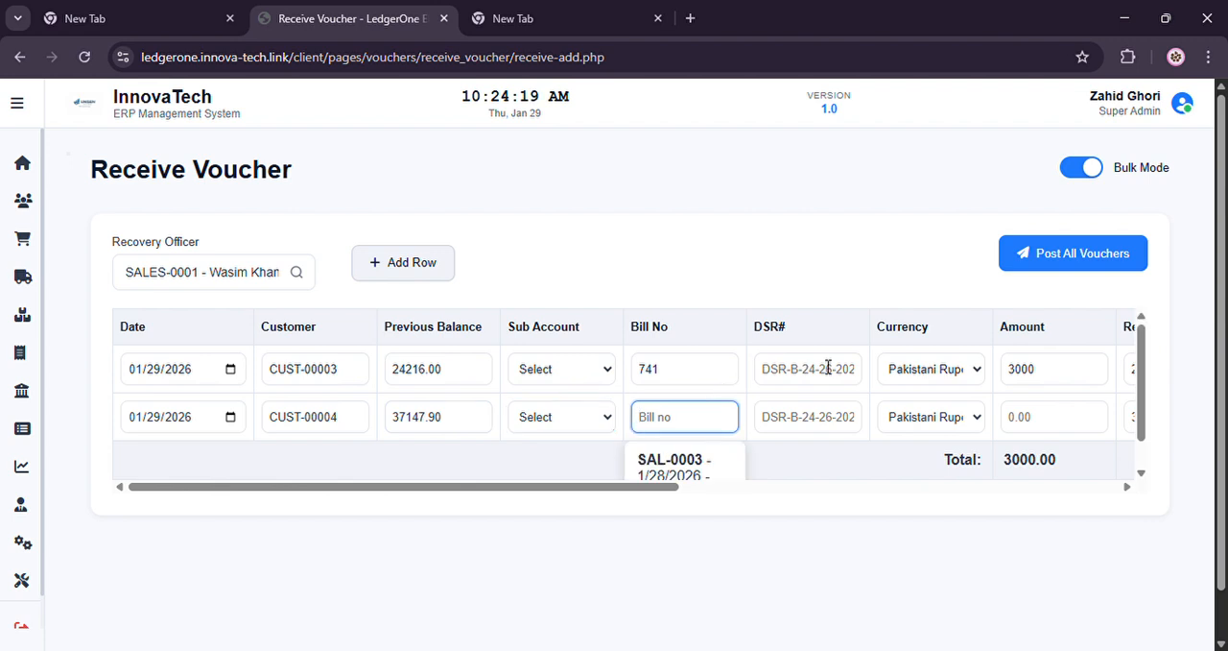
left_click_drag(1145, 414, 1144, 463)
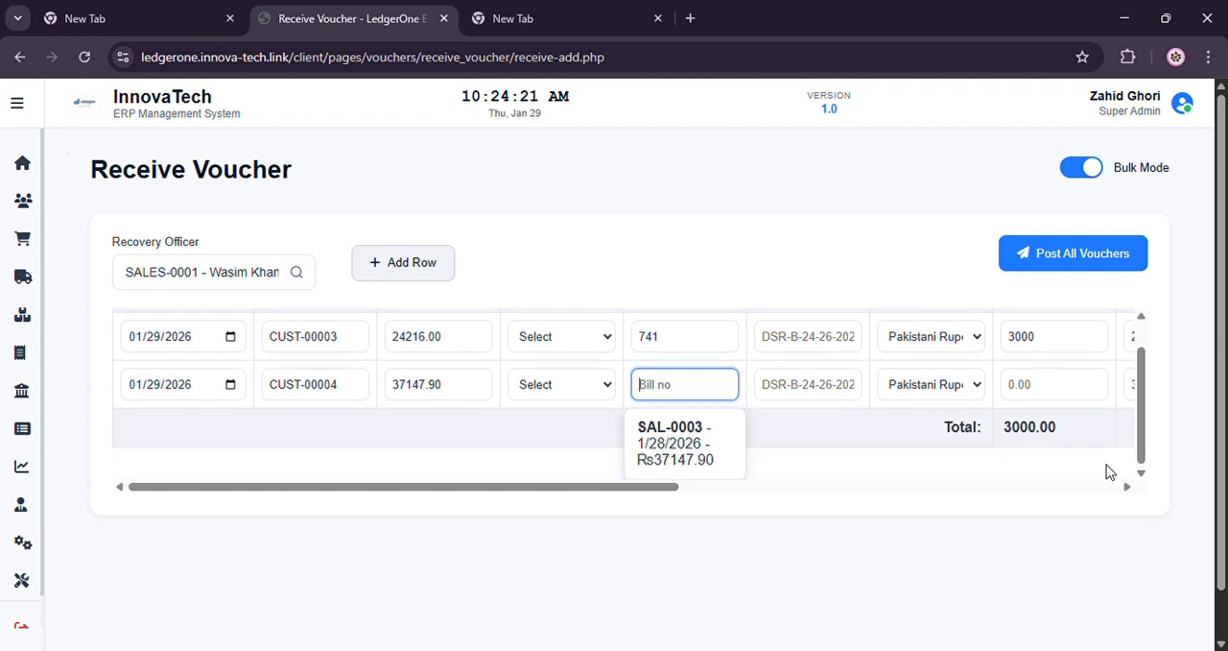
left_click(706, 466)
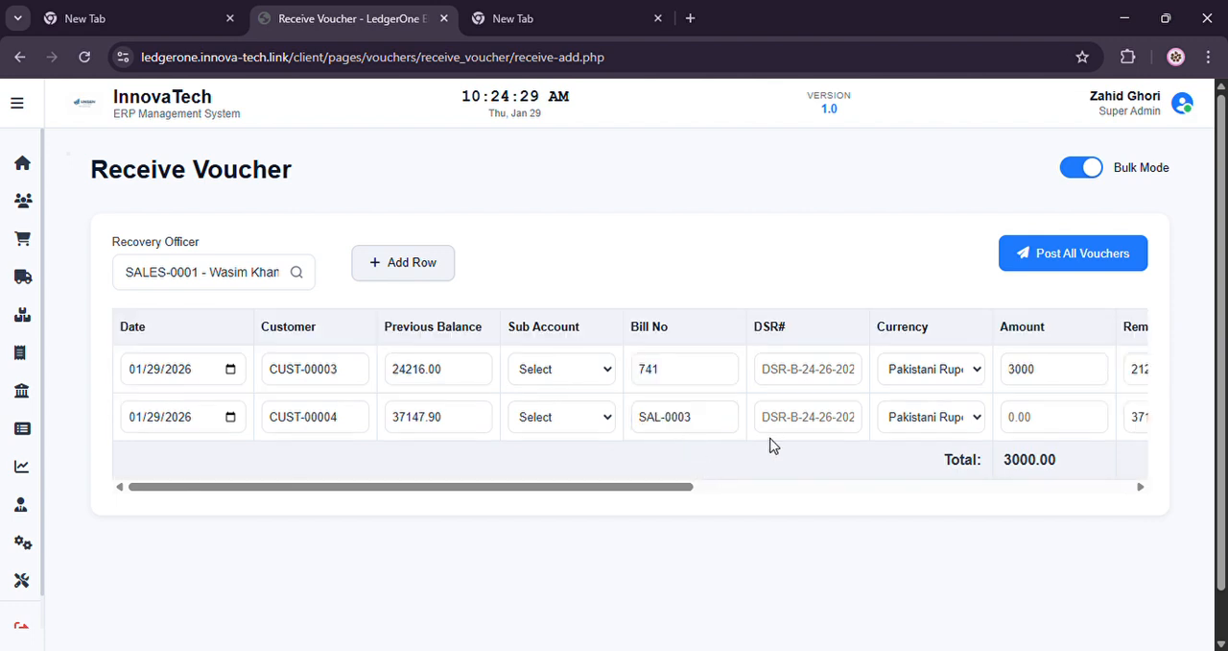
Enter 7000 as the amount received in the second voucher row
left_click(711, 424)
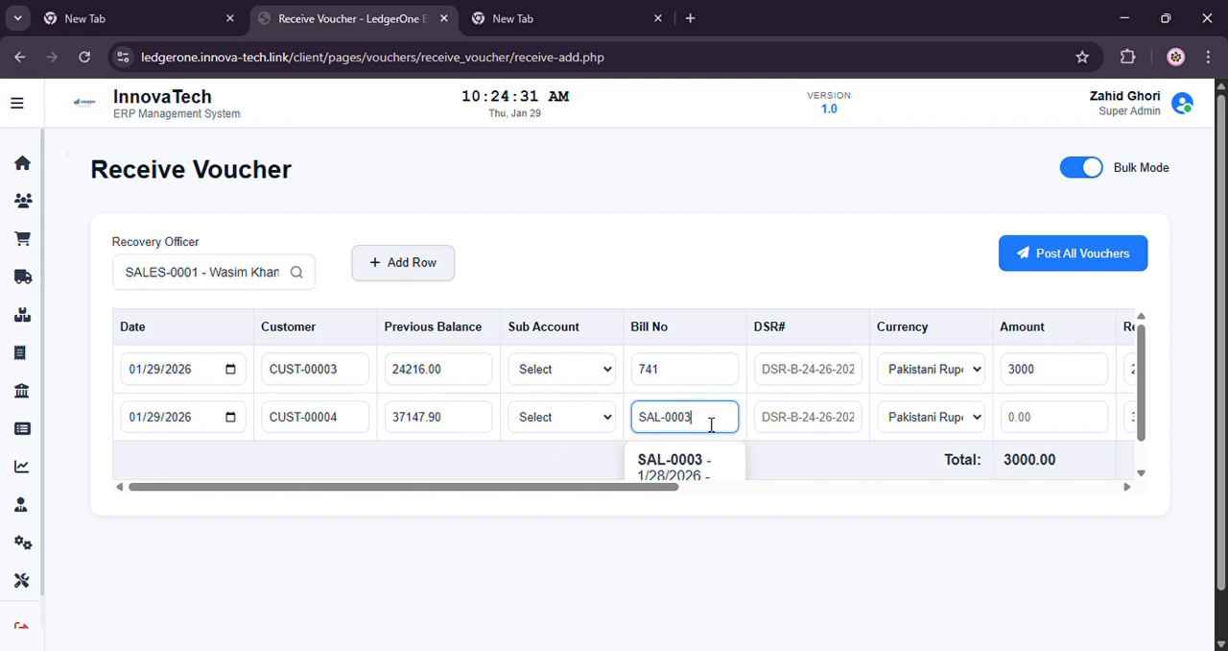
key("Tab")
key("Tab")
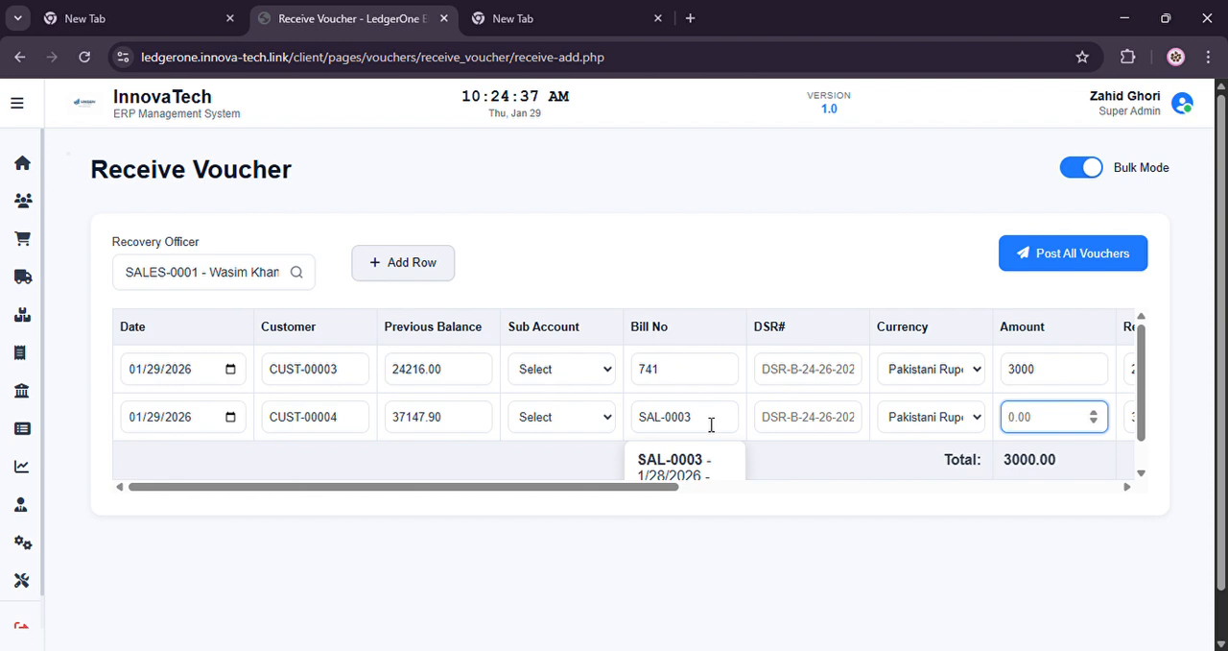
type("7000")
key("Tab")
Set the second row's payment method to Cash, leaving its bank account and cheque details empty
key("Tab")
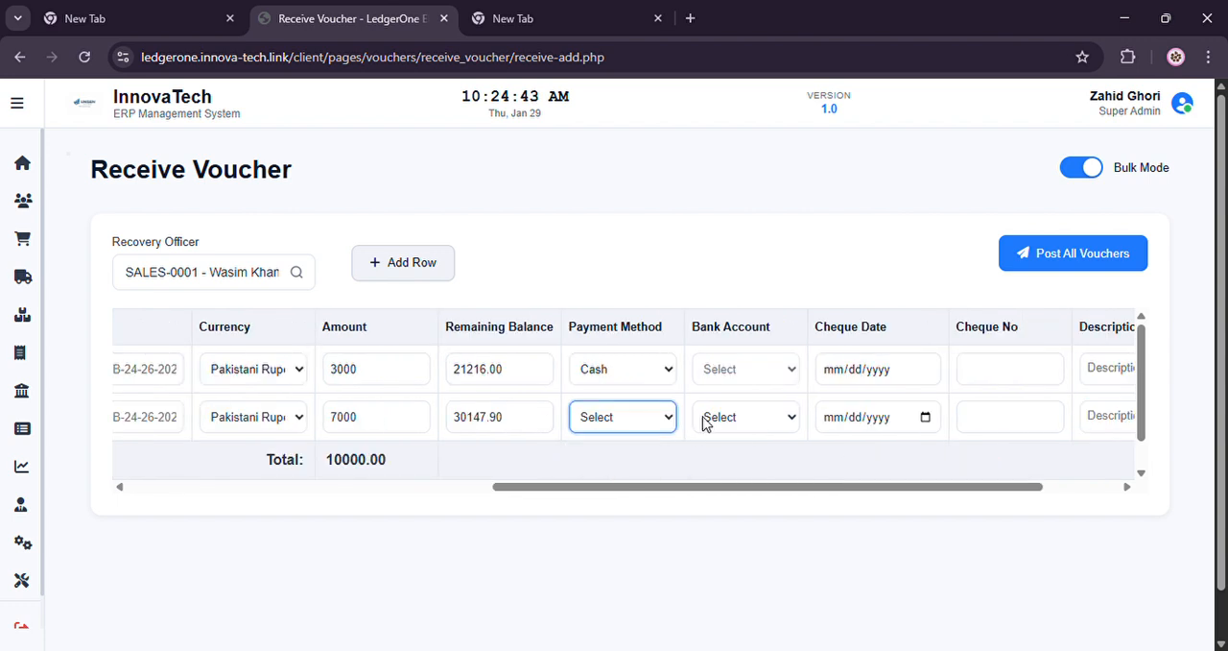
key("Tab")
key("Tab")
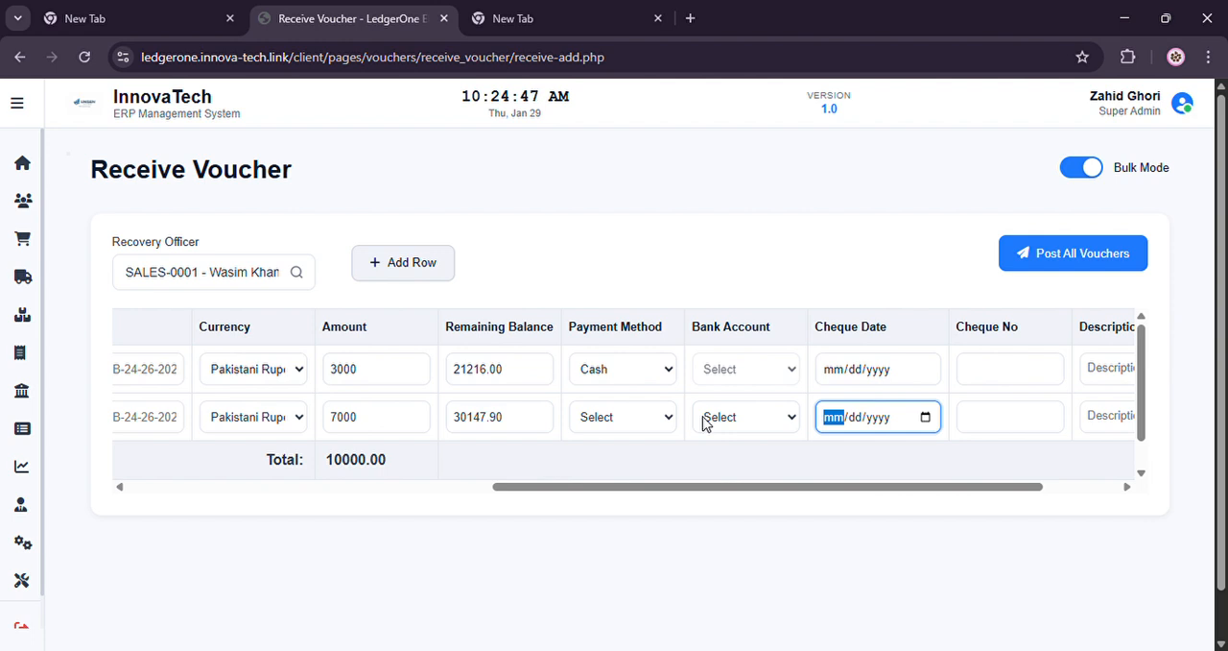
scroll(704, 419, "left", 1)
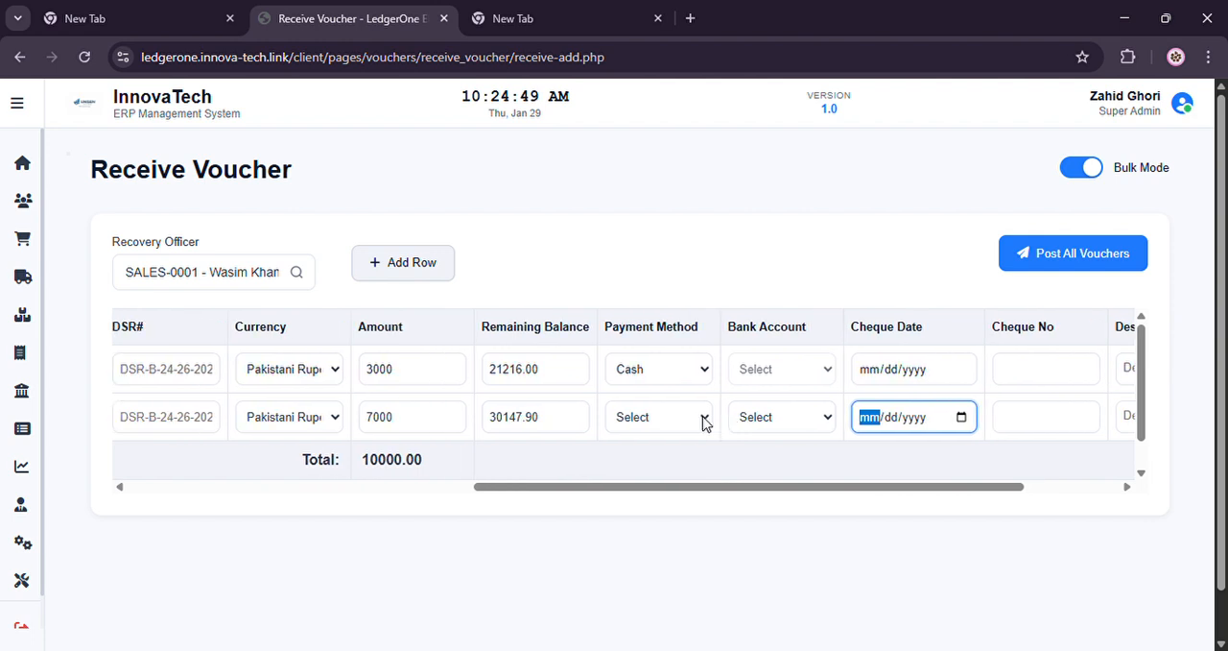
left_click(788, 422)
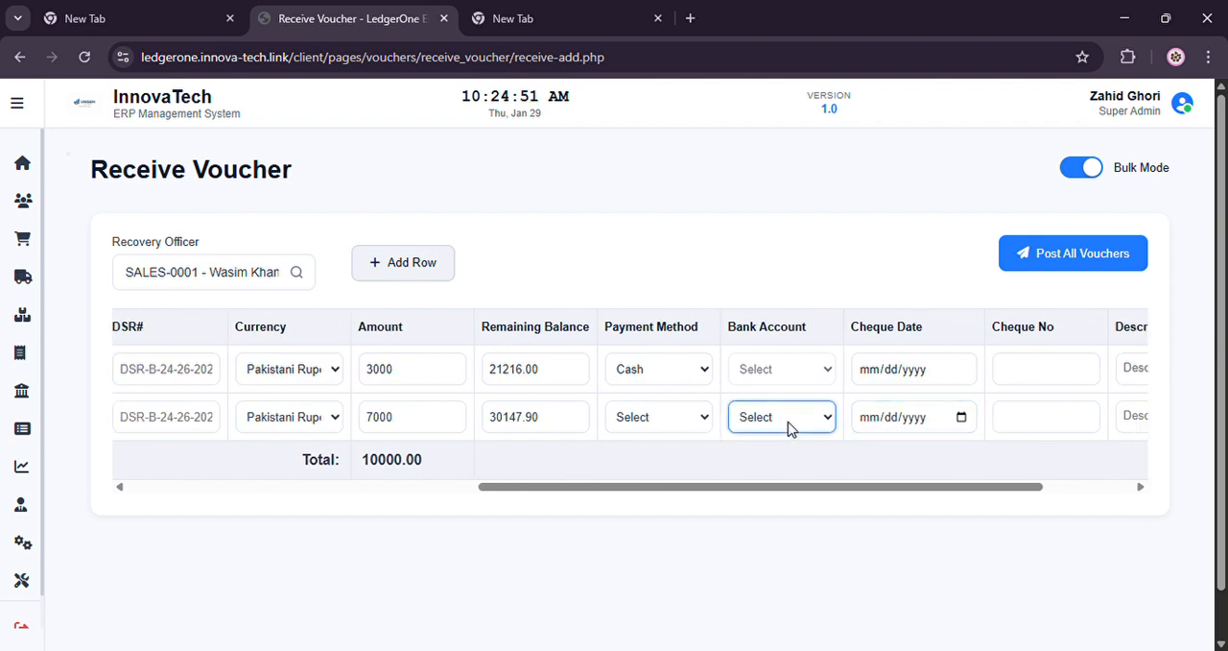
left_click(652, 419)
left_click(650, 451)
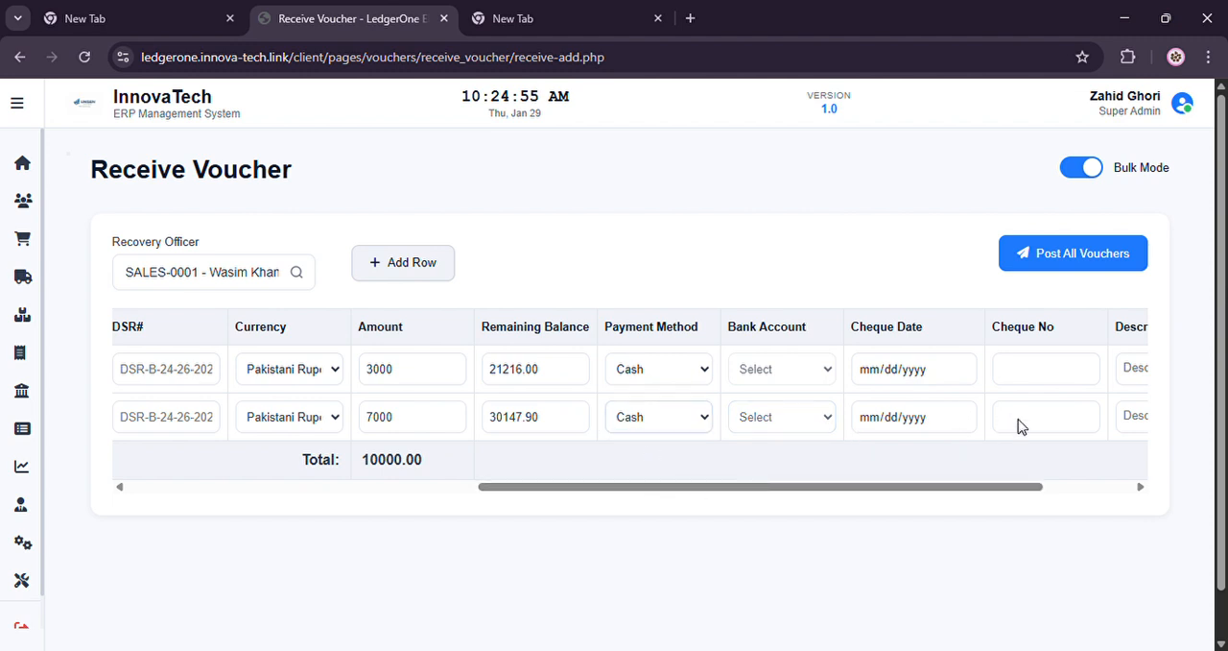
Review both voucher rows across all columns, post all vouchers and acknowledge the completion message
left_click_drag(1007, 488, 1219, 489)
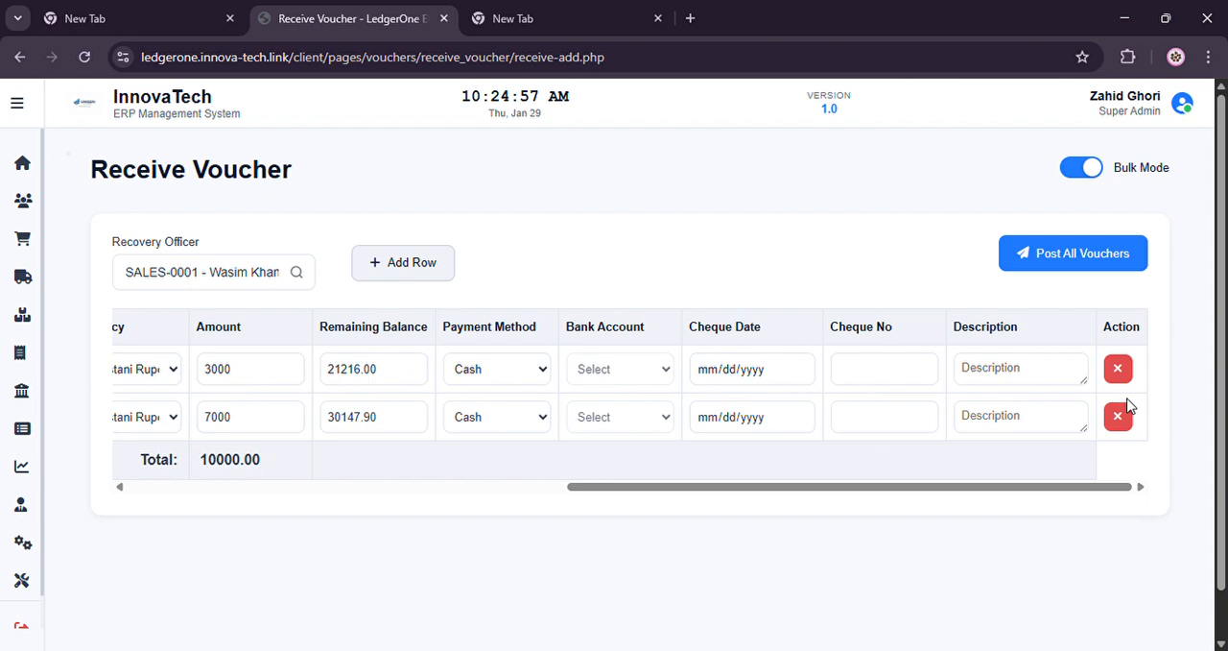
left_click(485, 489)
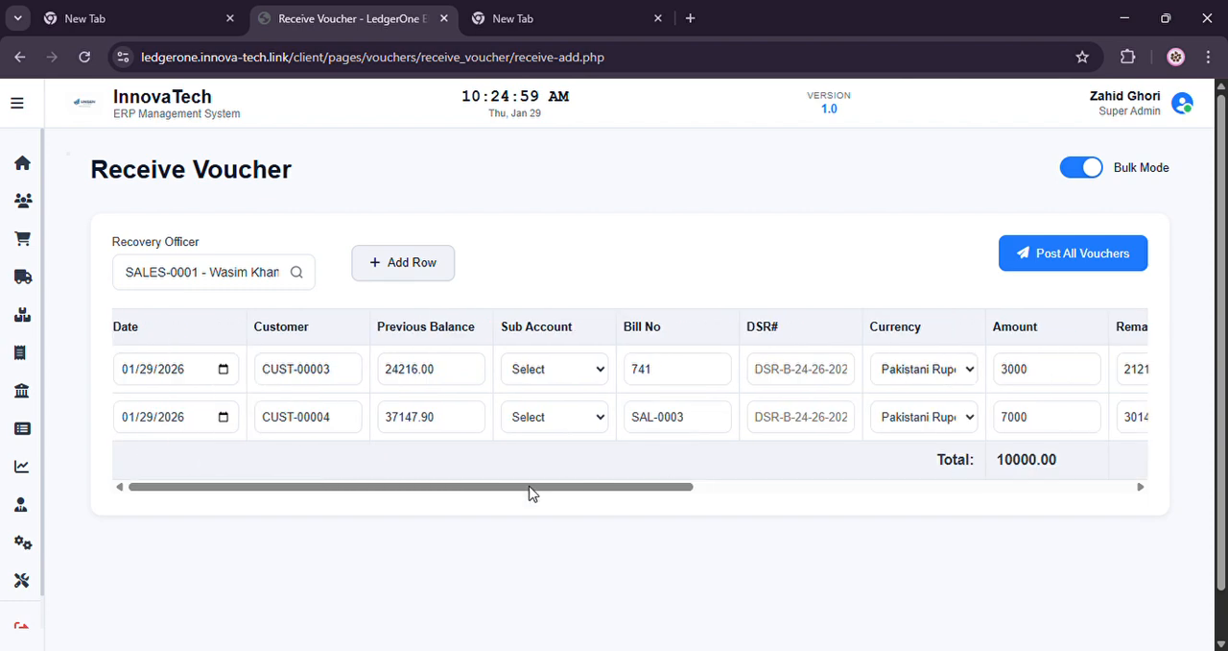
left_click(1102, 258)
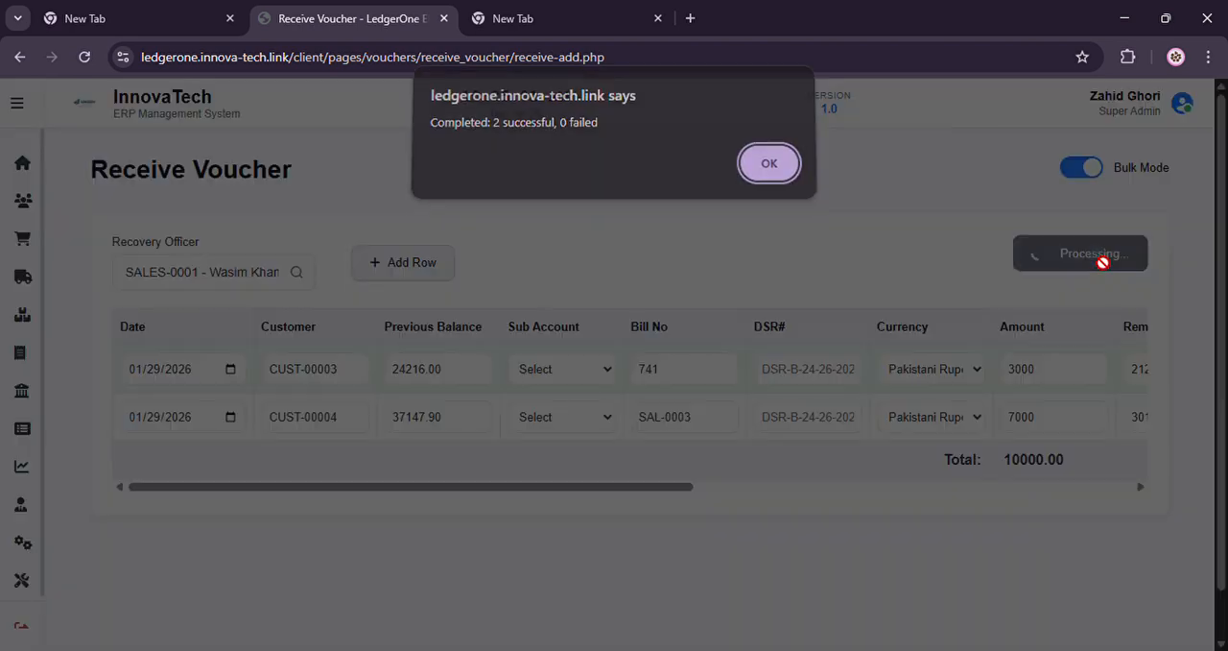
left_click(769, 174)
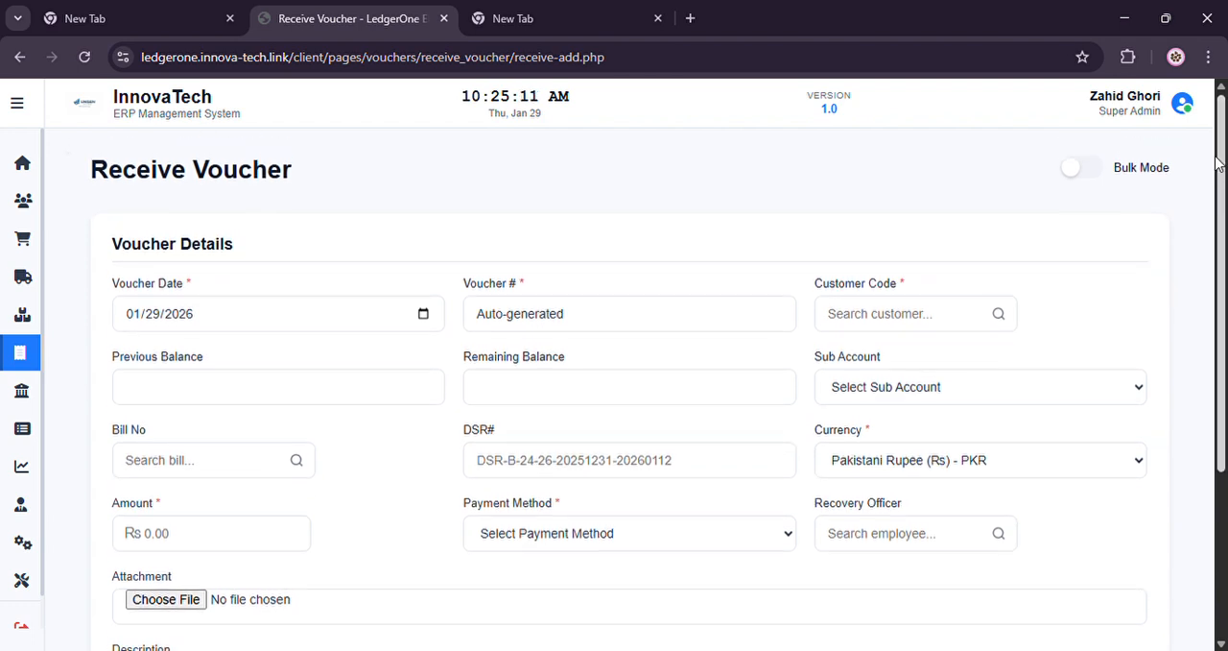
Turn on bulk mode for a new receive voucher and choose SALES-0002 as the recovery officer
left_click(1101, 171)
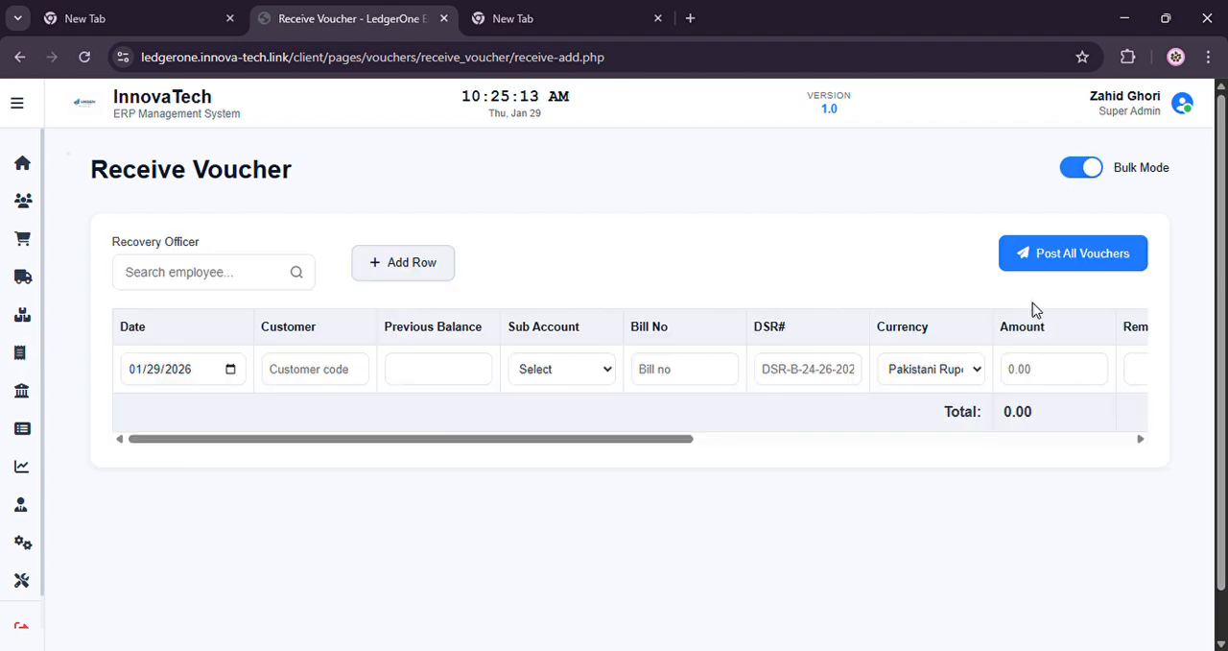
left_click(236, 284)
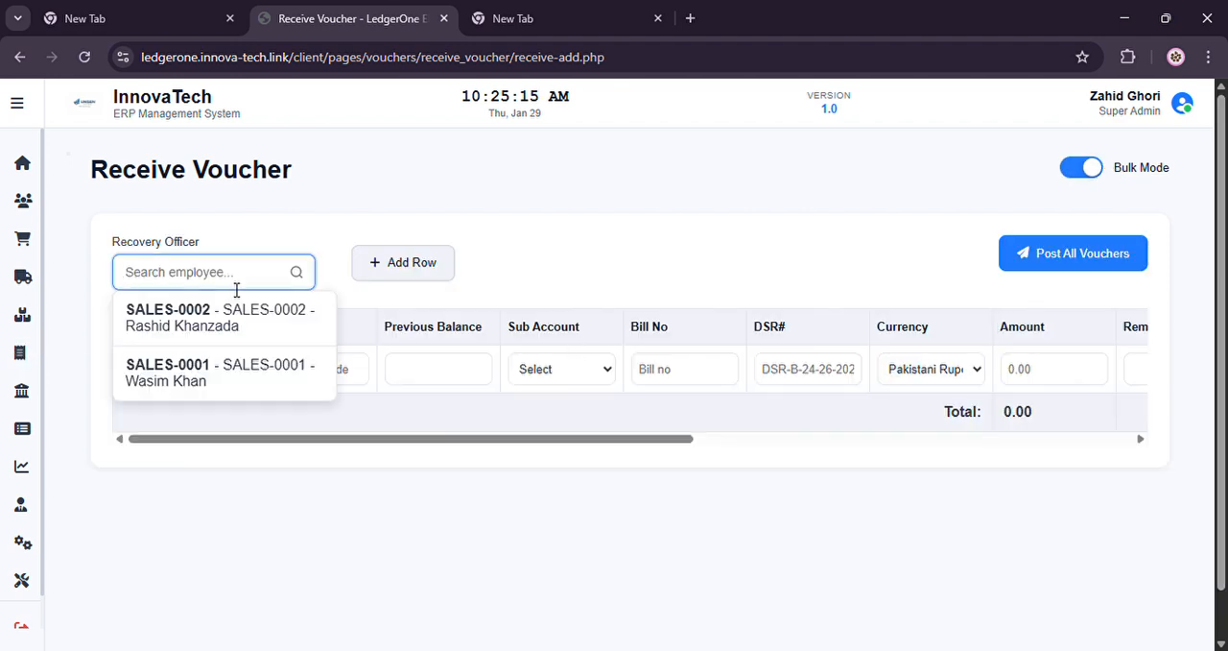
left_click(298, 321)
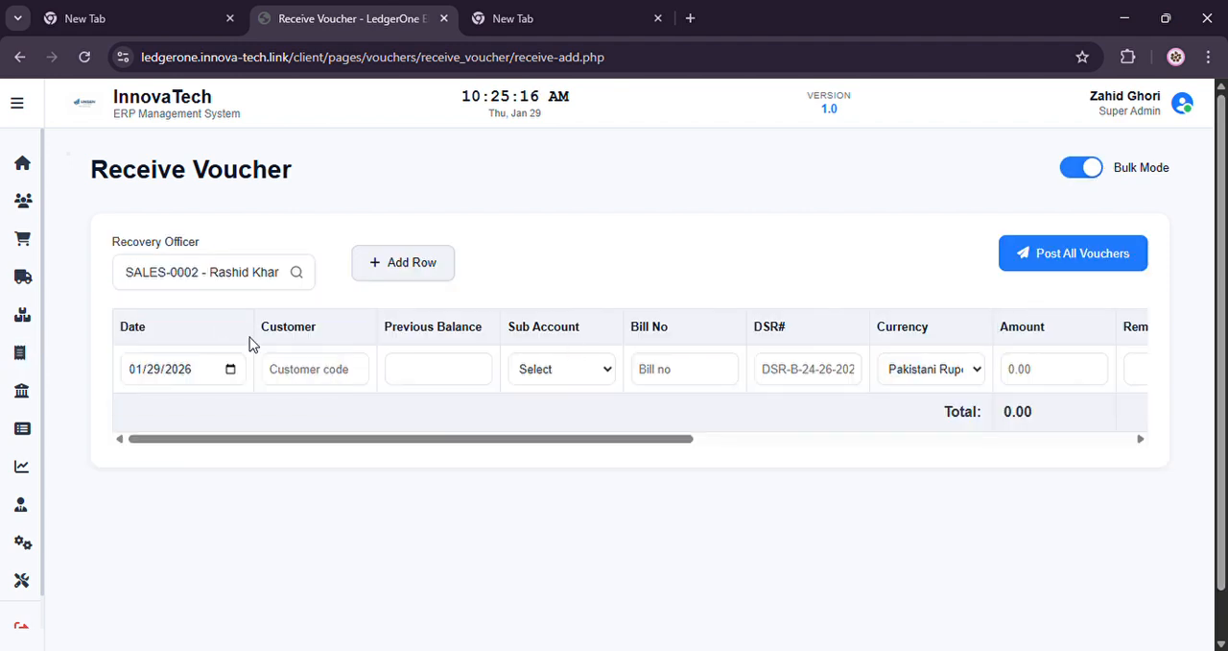
Set the voucher row's customer to Fancy Store and choose bill 999 as its bill number
left_click(339, 380)
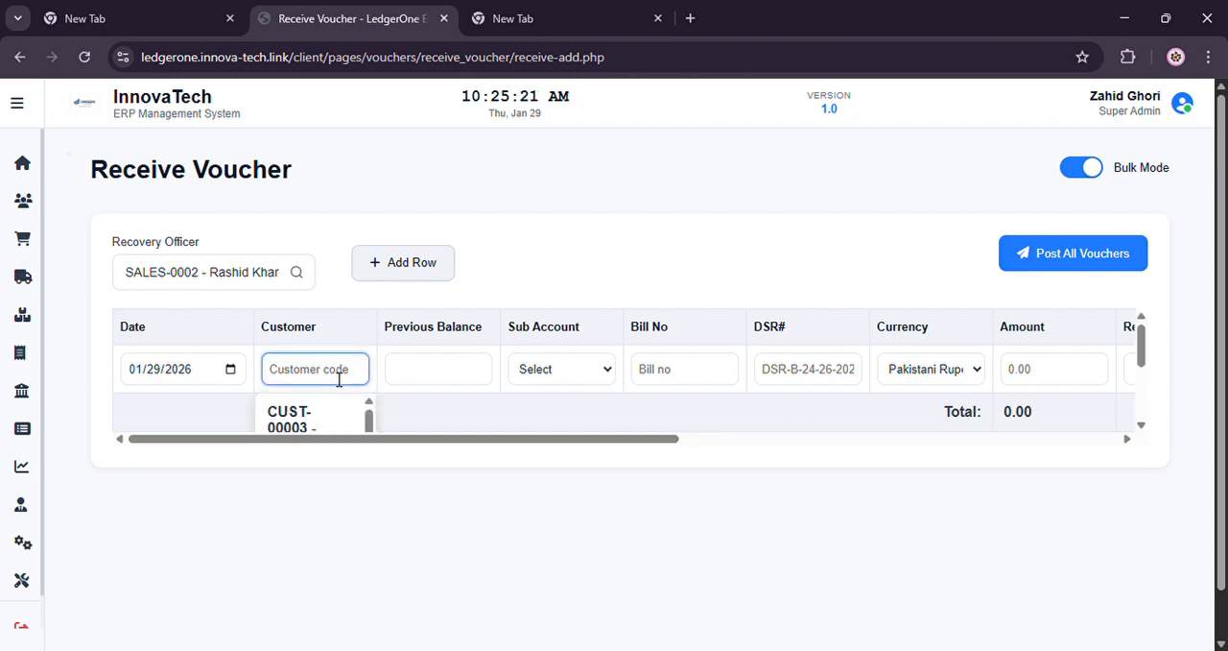
type("f")
key("Down")
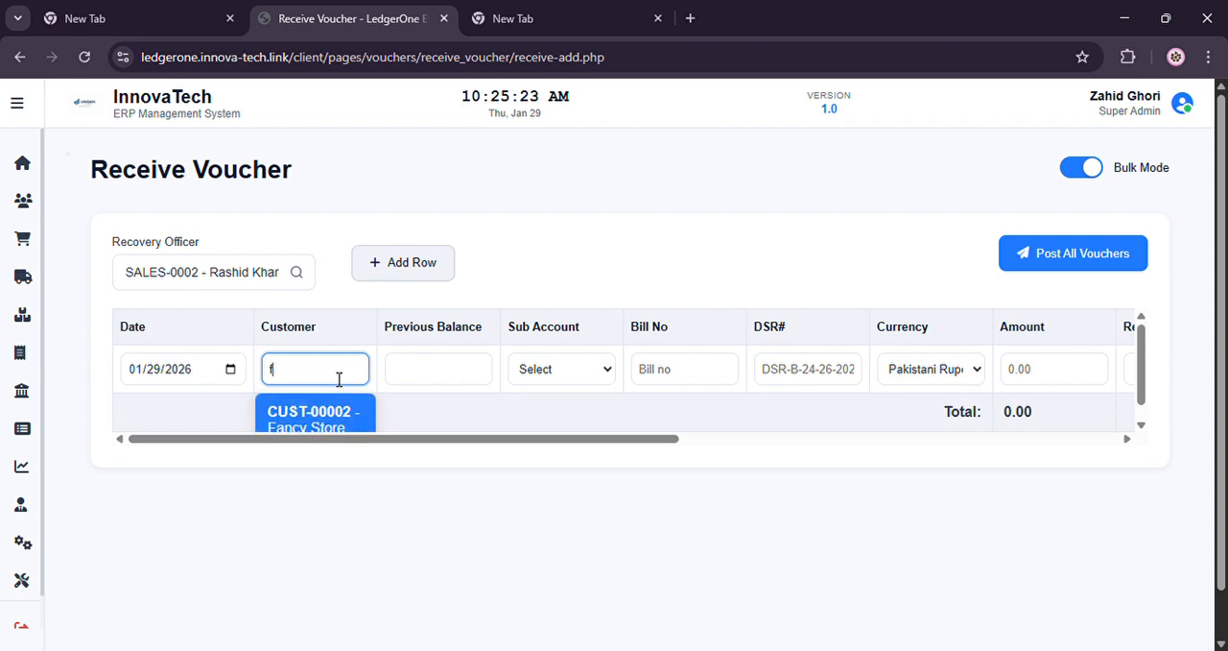
key("Return")
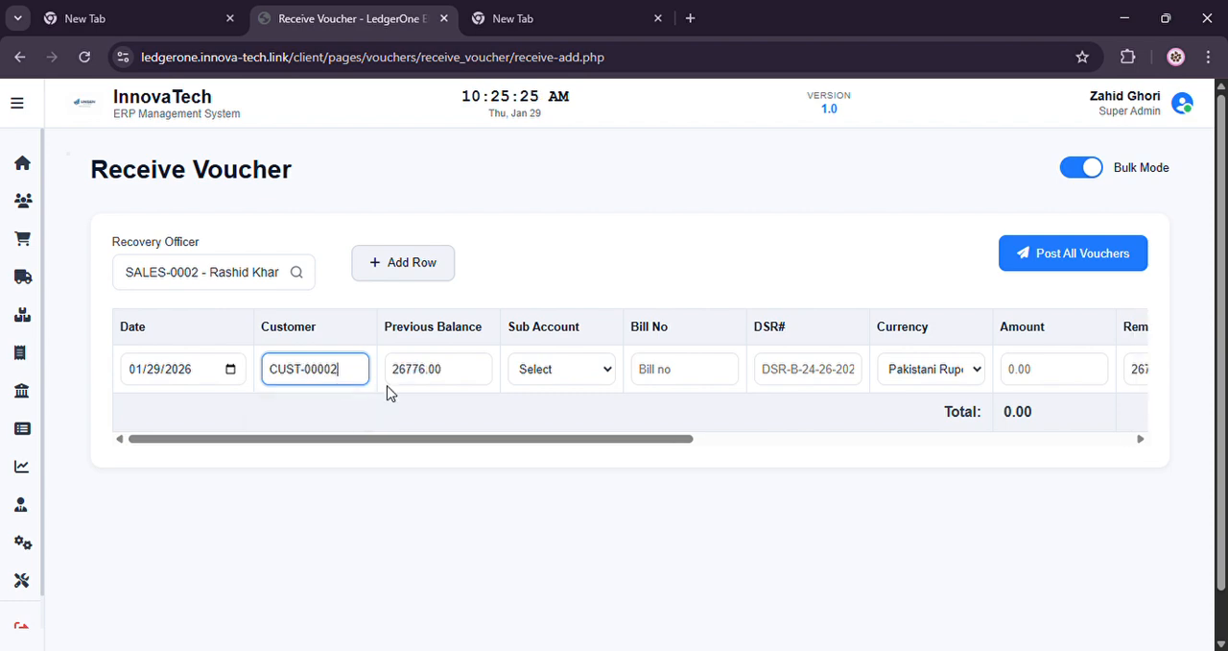
left_click(710, 371)
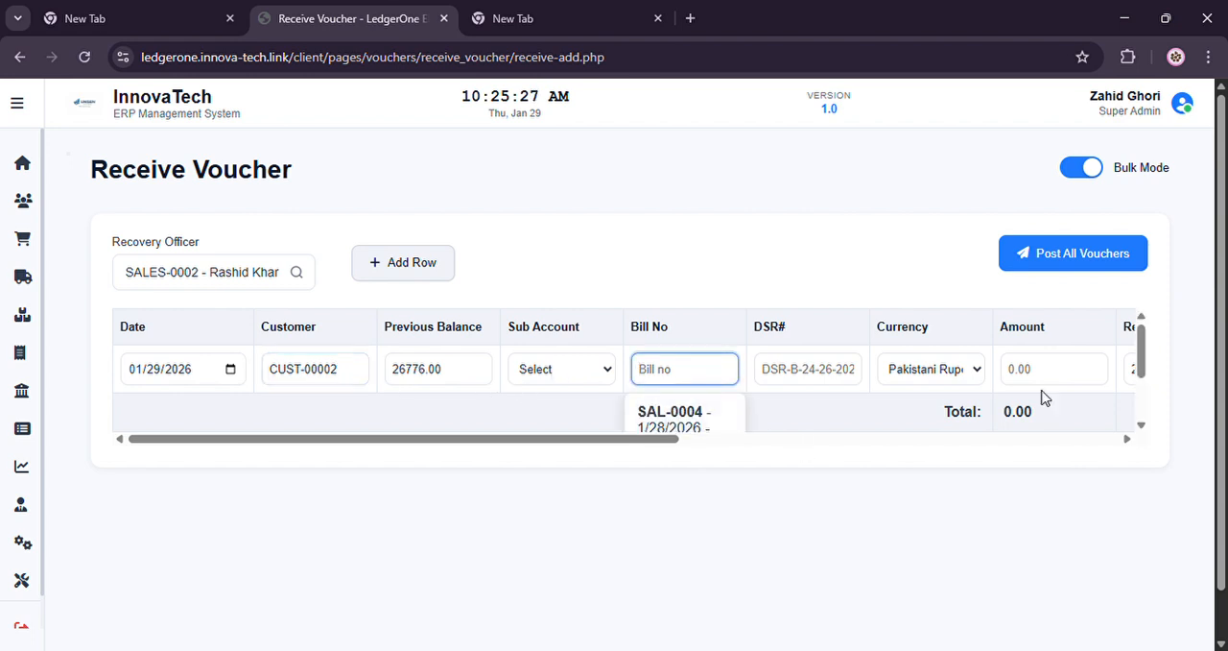
left_click_drag(1141, 337, 1144, 384)
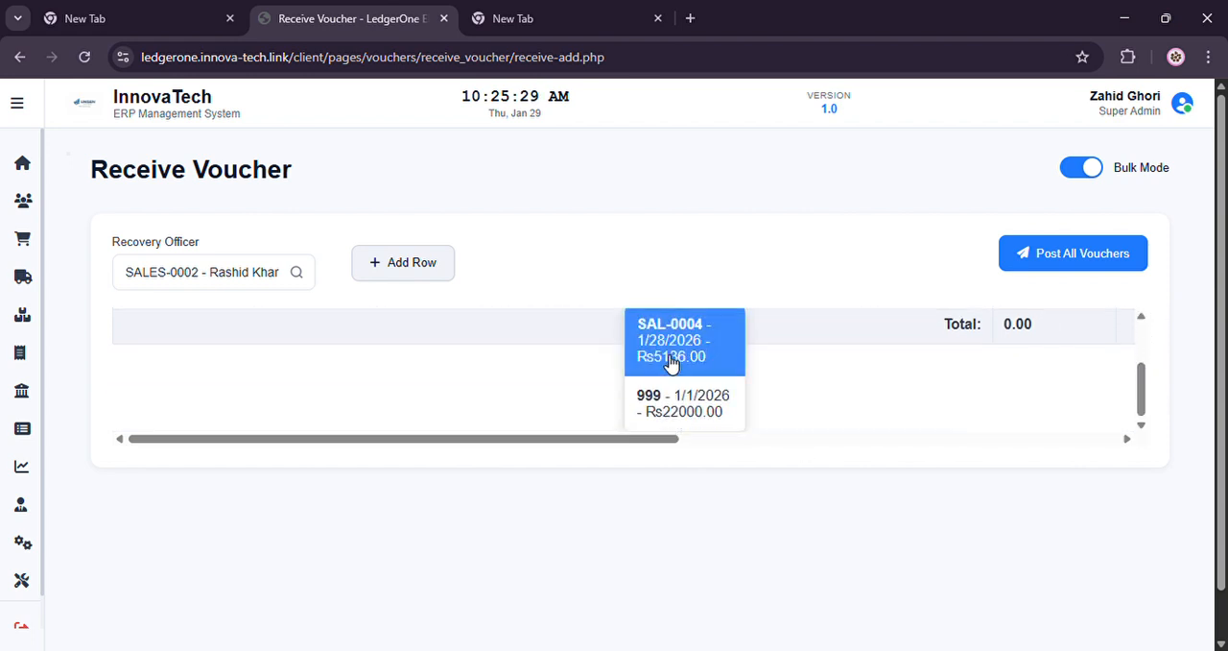
left_click(722, 421)
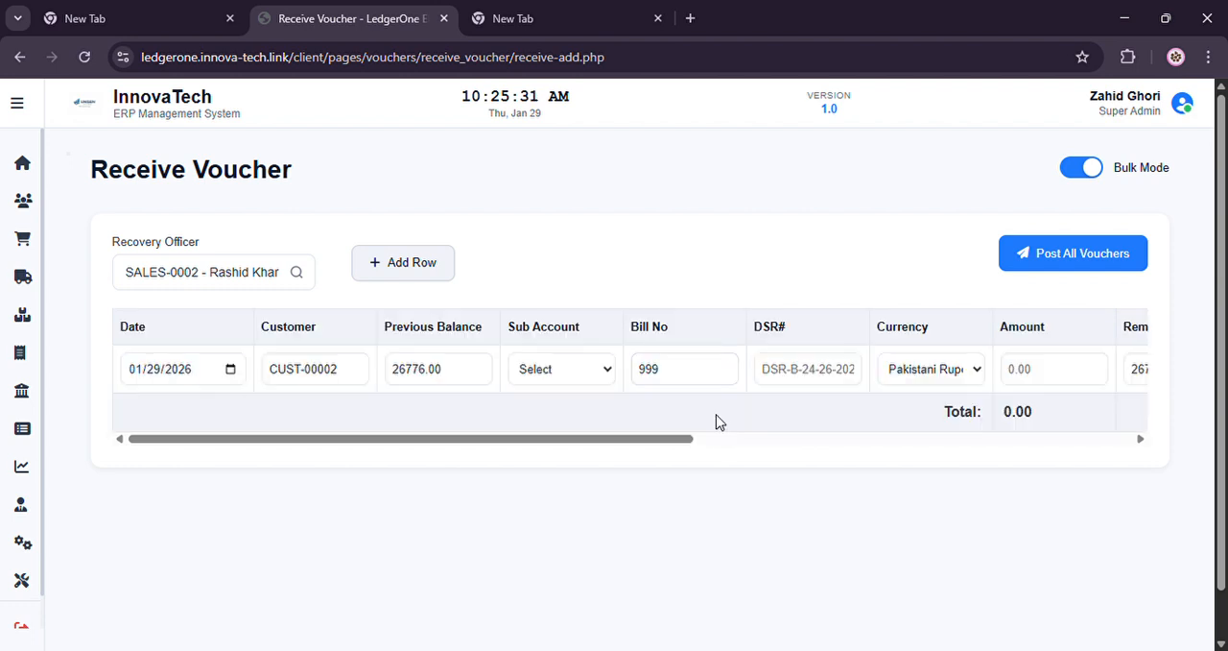
Enter 9000 as the amount received in the voucher row and set its payment method to Cheque
left_click_drag(662, 439, 837, 451)
left_click(725, 371)
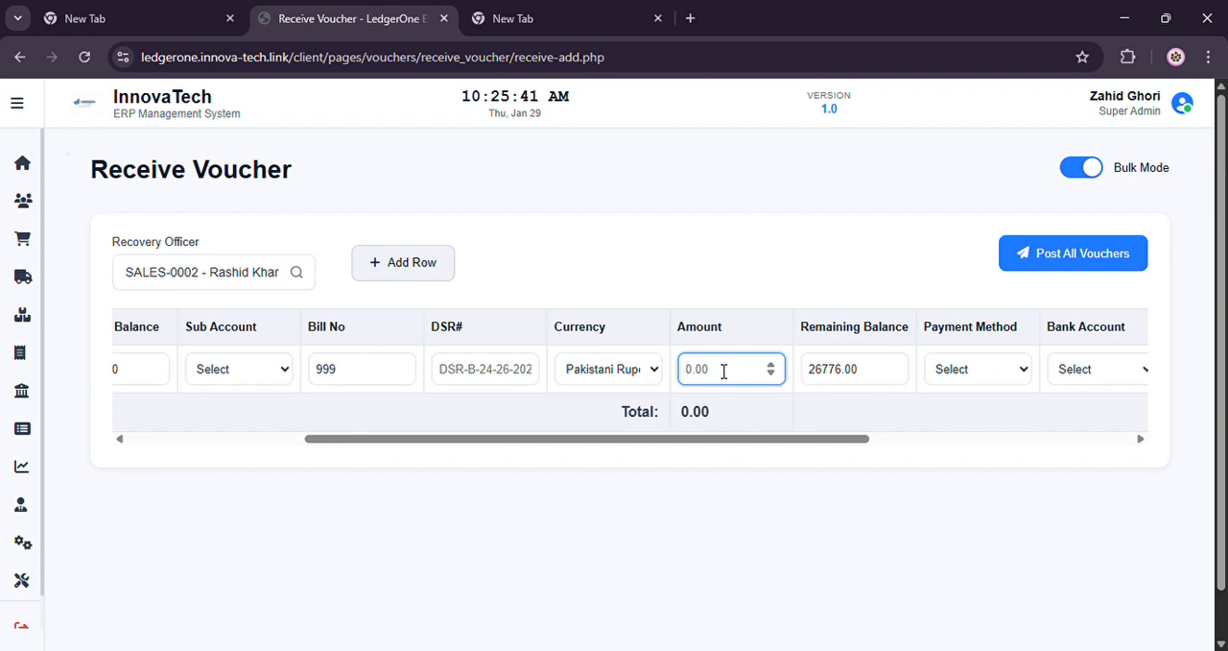
type("9000")
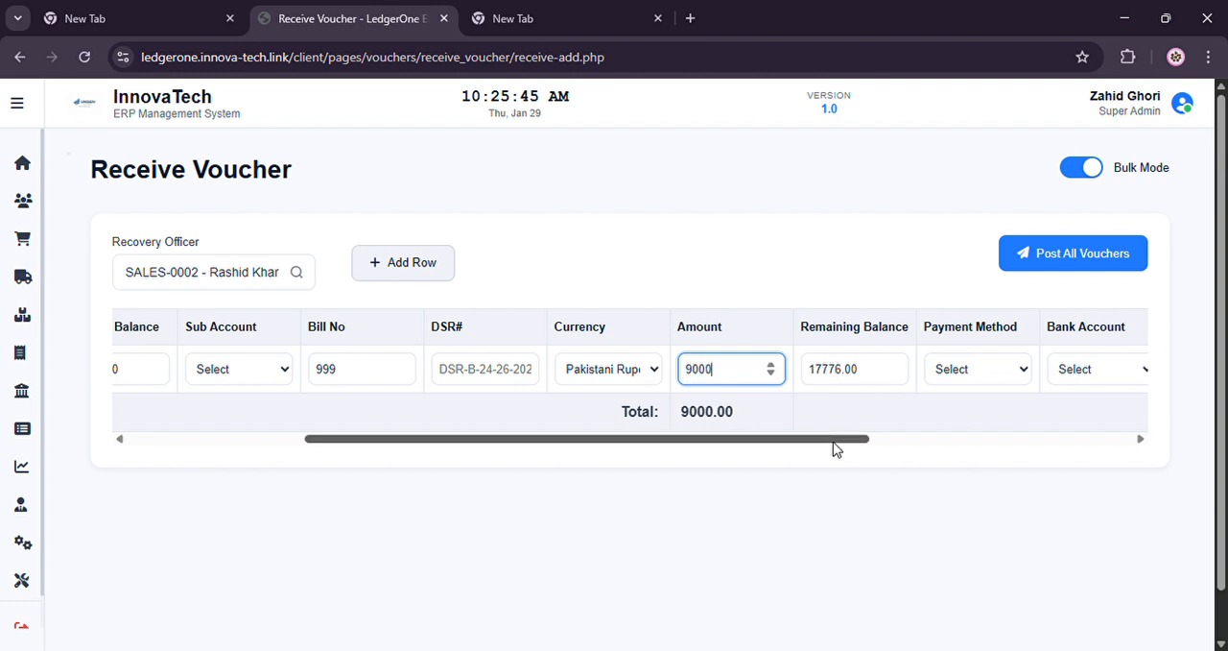
left_click_drag(836, 440, 907, 443)
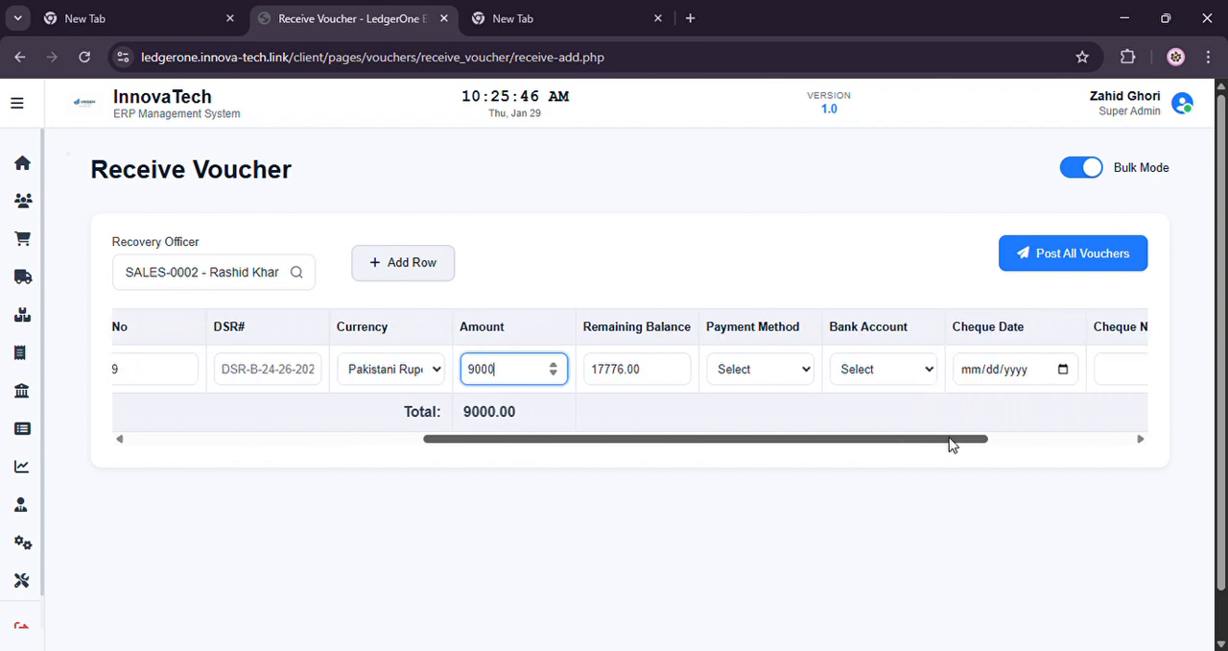
left_click(754, 378)
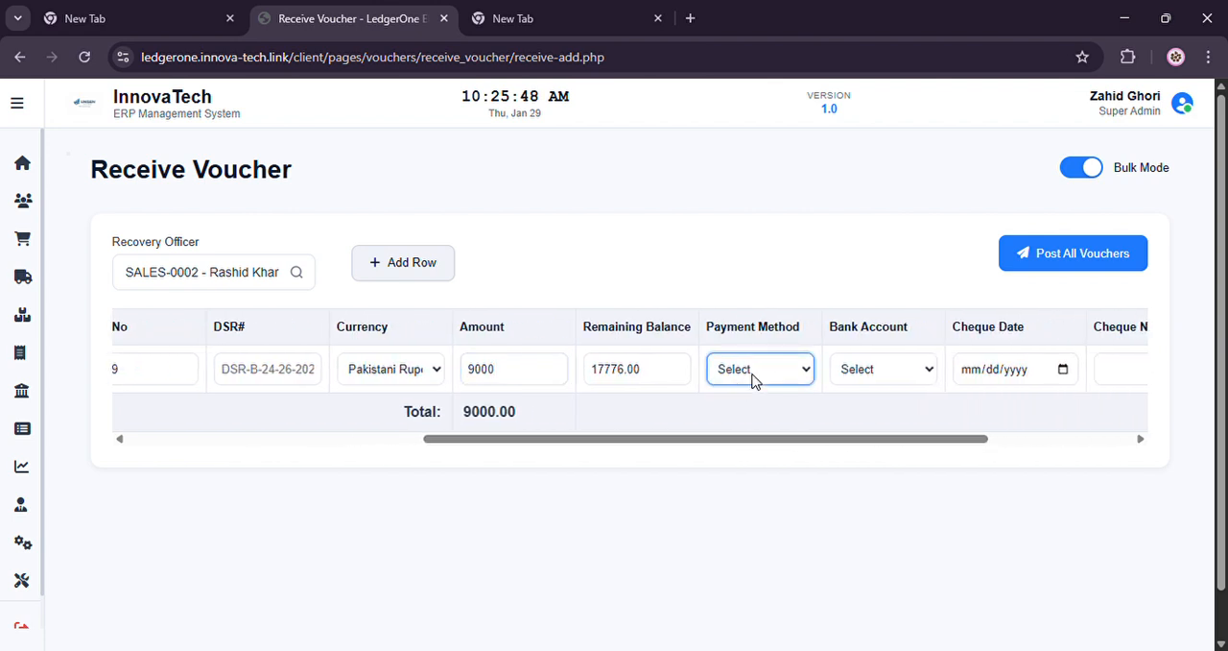
left_click(758, 458)
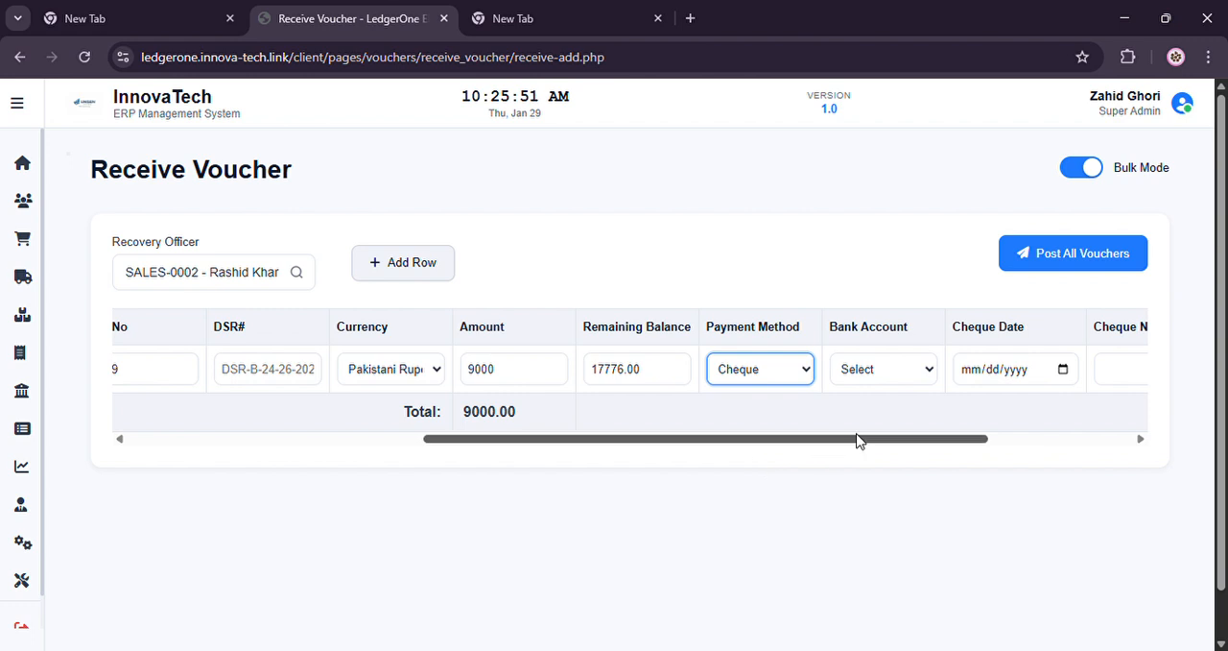
left_click_drag(858, 434, 990, 435)
left_click(910, 377)
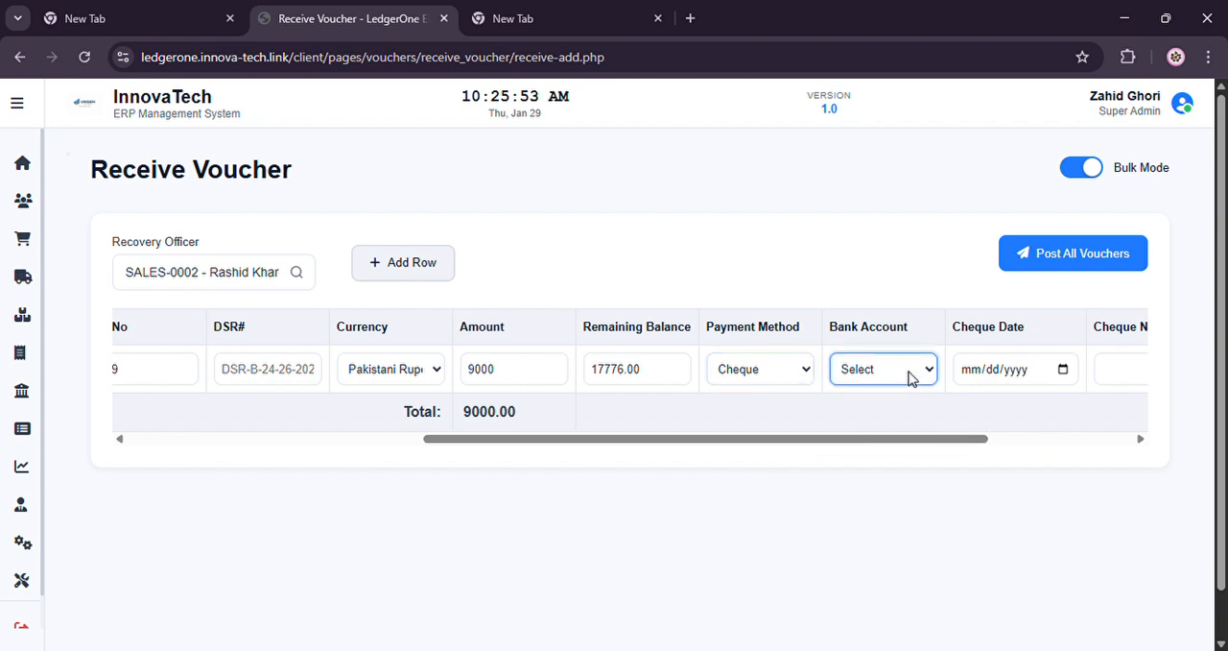
left_click(882, 418)
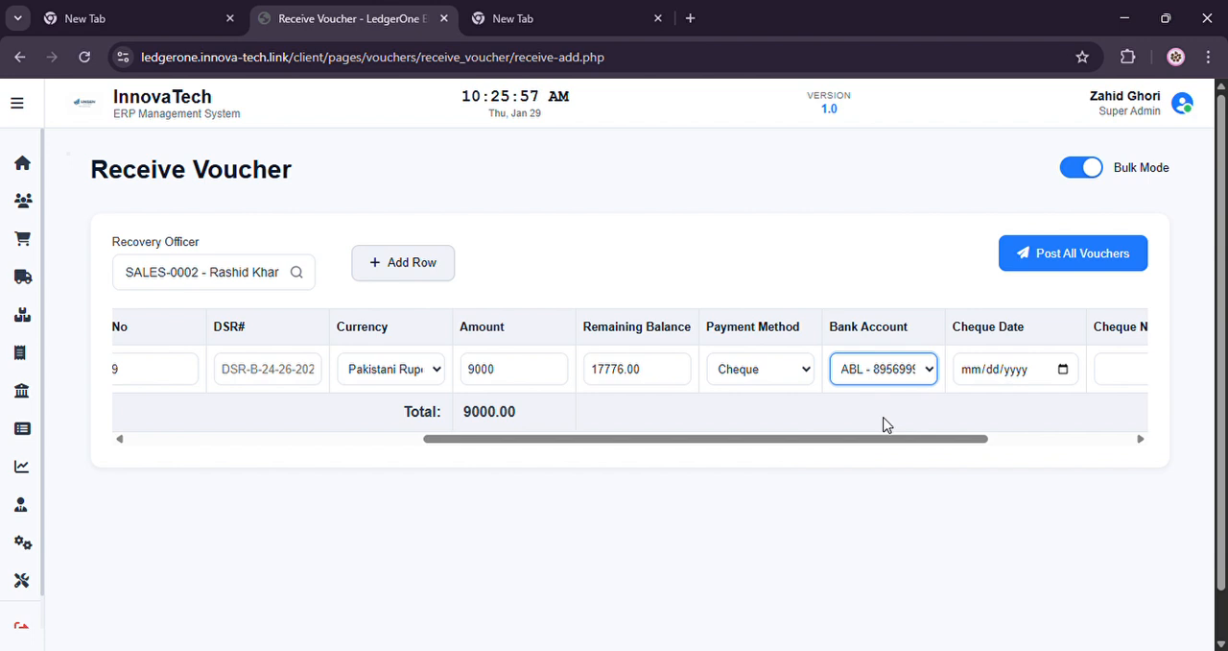
Select the Meezan bank account for the cheque payment in the voucher row
left_click_drag(988, 439, 1008, 438)
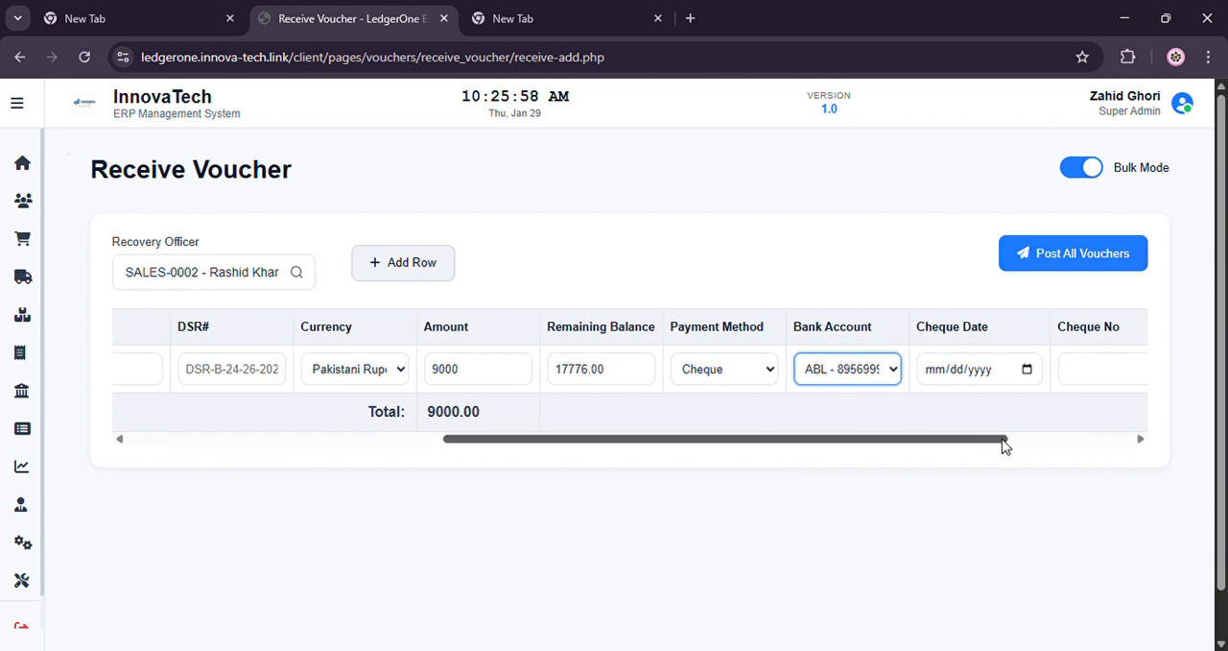
left_click(873, 379)
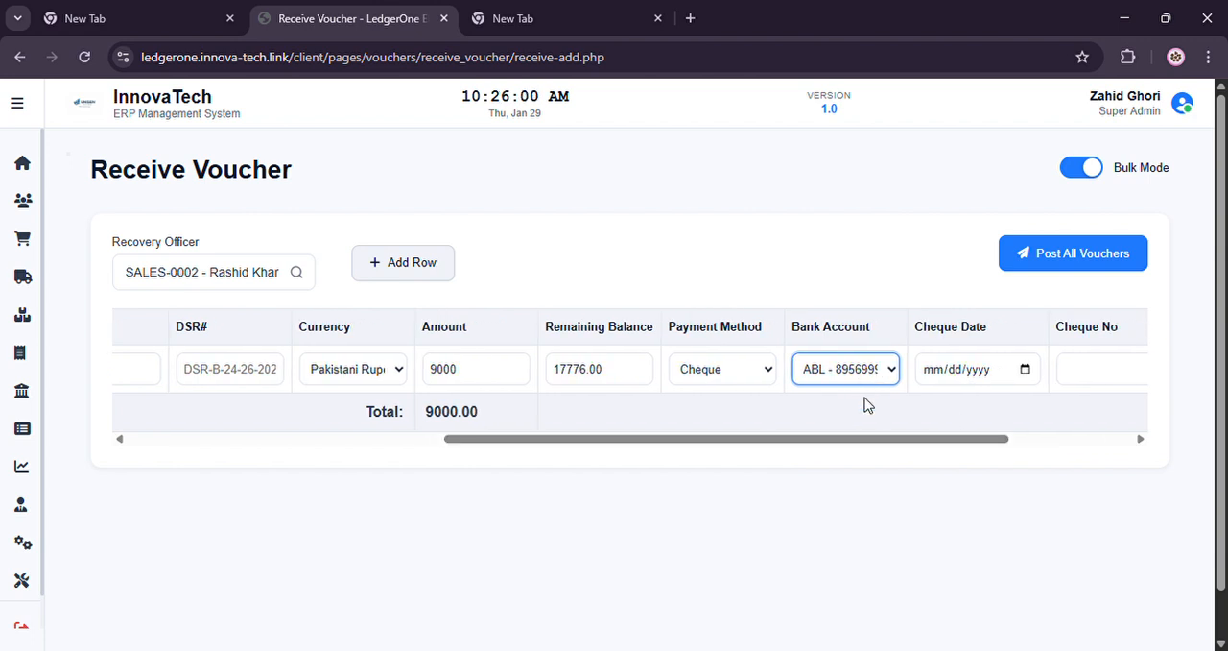
left_click(864, 462)
Set the cheque date to 02/05/2026 and enter 9865-lk as the cheque number
left_click_drag(954, 439, 1025, 438)
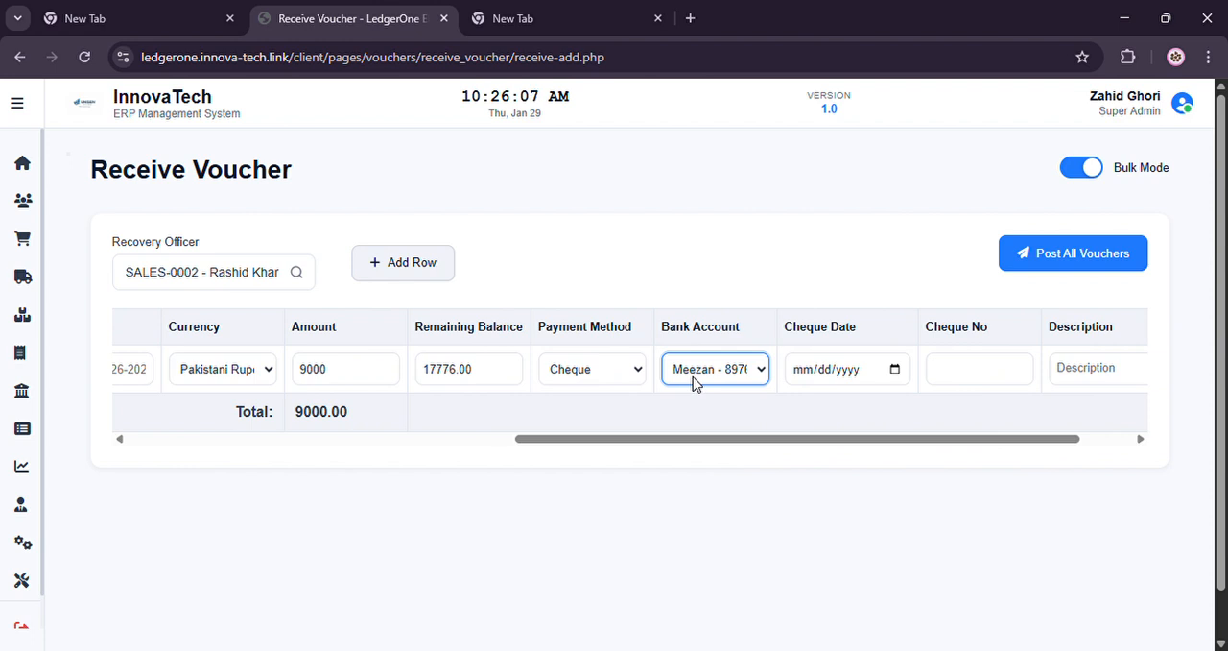
left_click(895, 373)
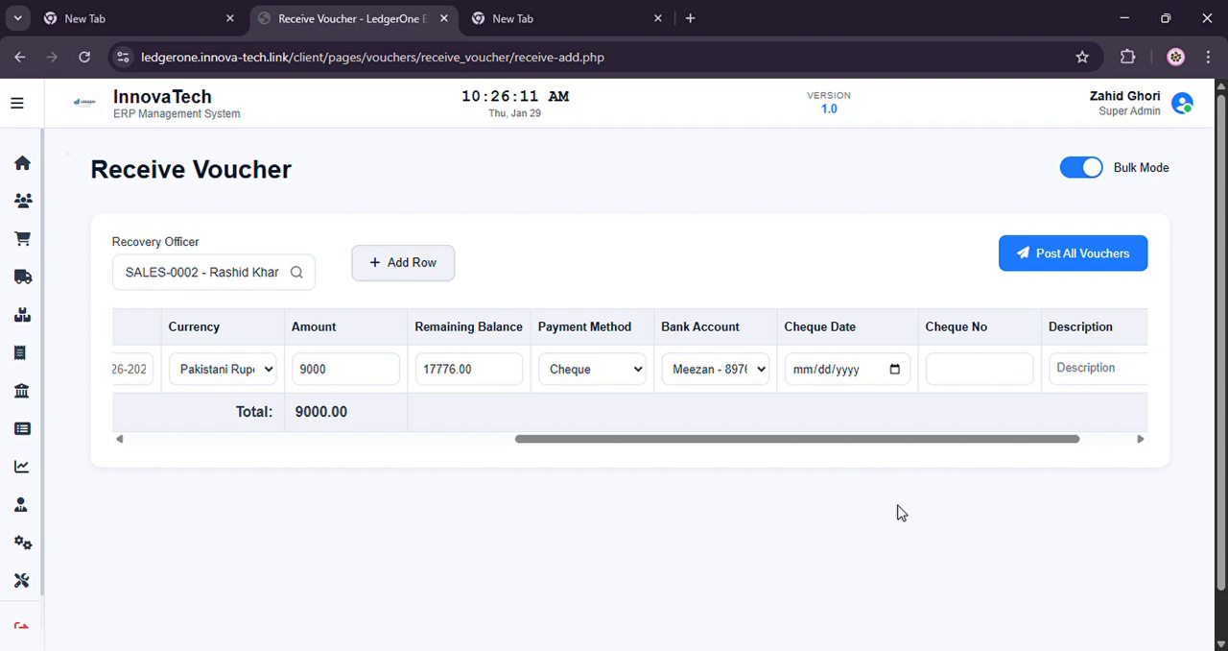
left_click(902, 595)
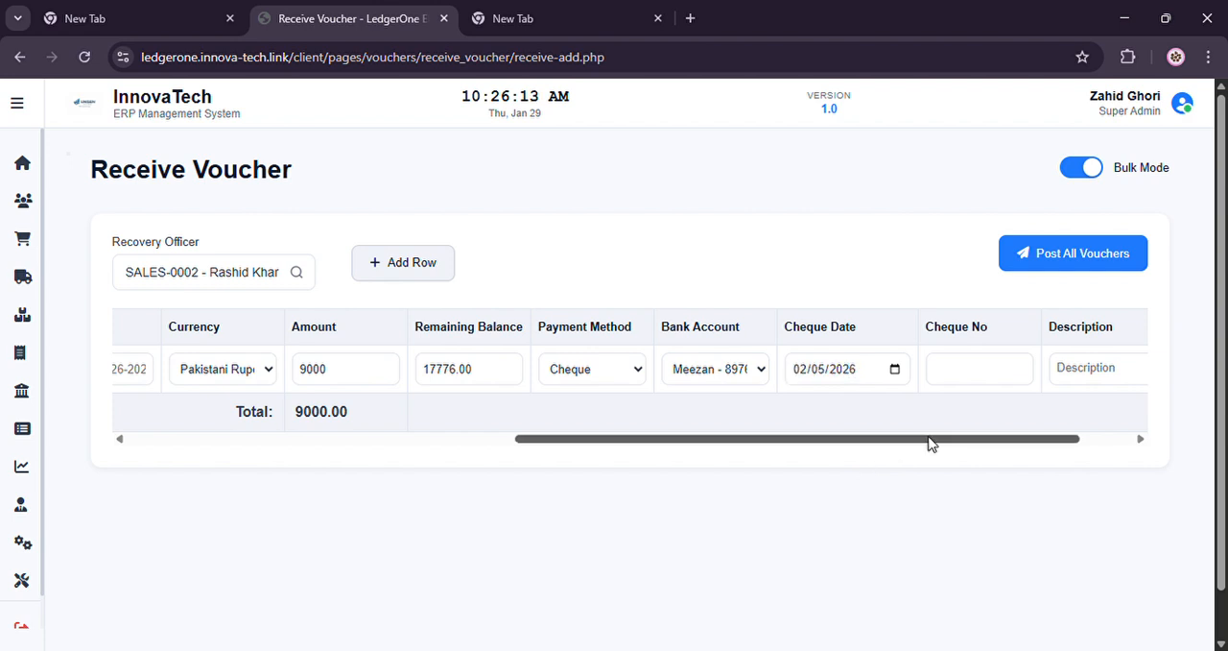
left_click(966, 369)
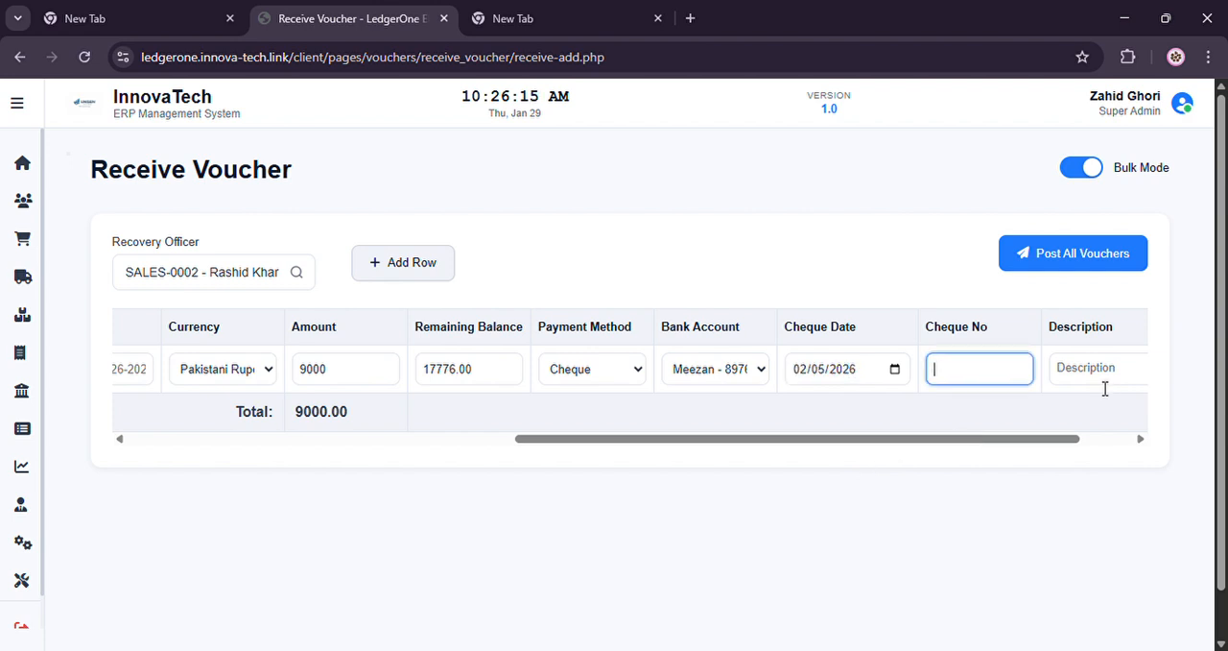
type("9865-lk")
Review the voucher row from its first column, post all vouchers and acknowledge the completion message
left_click_drag(1075, 439, 660, 431)
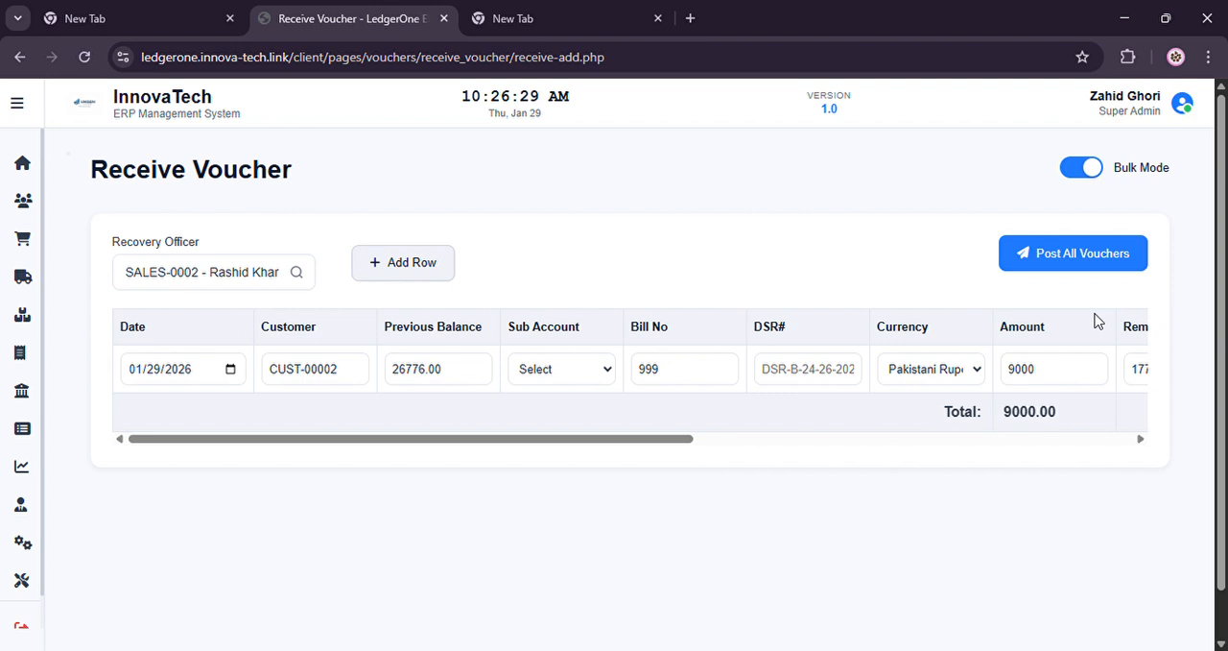
left_click(1064, 265)
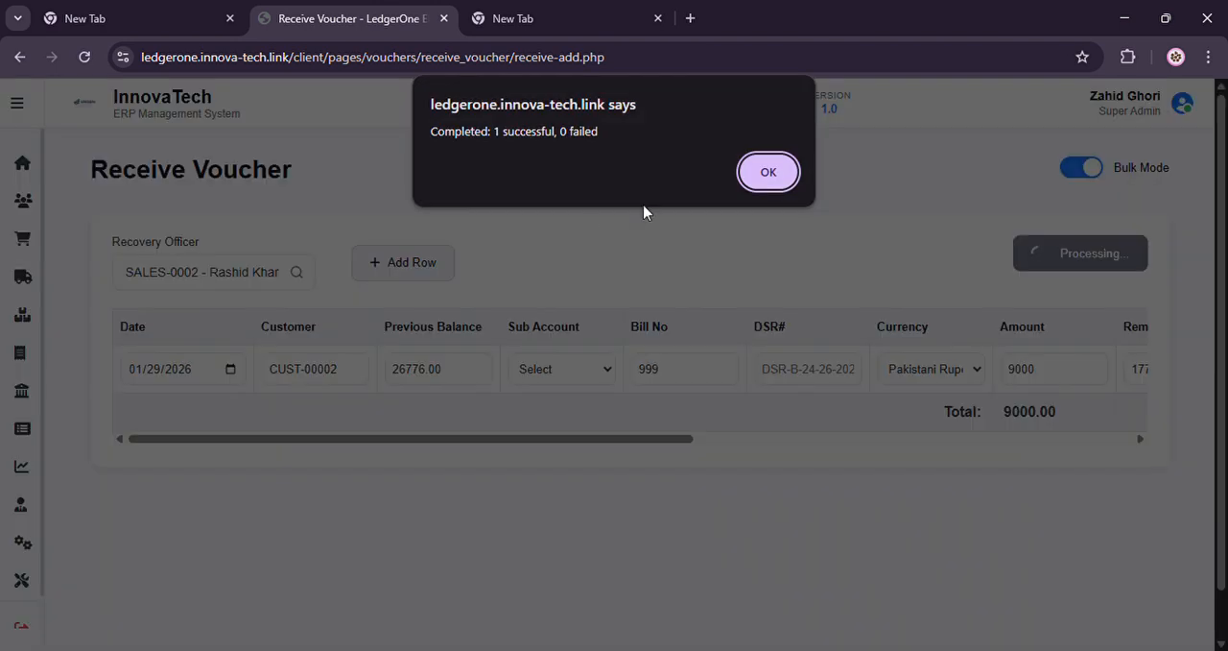
left_click(769, 173)
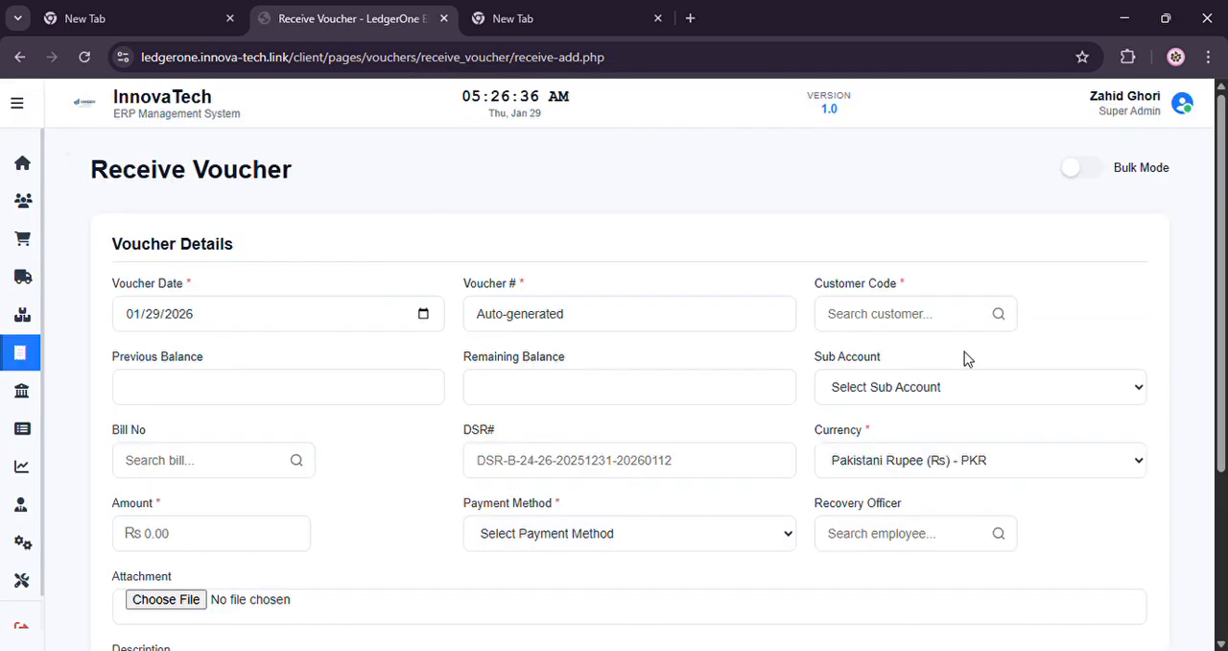
Open the Receive Voucher list and examine the recently posted vouchers with their amounts, payment methods and statuses
mouse_move(8, 240)
left_click(118, 358)
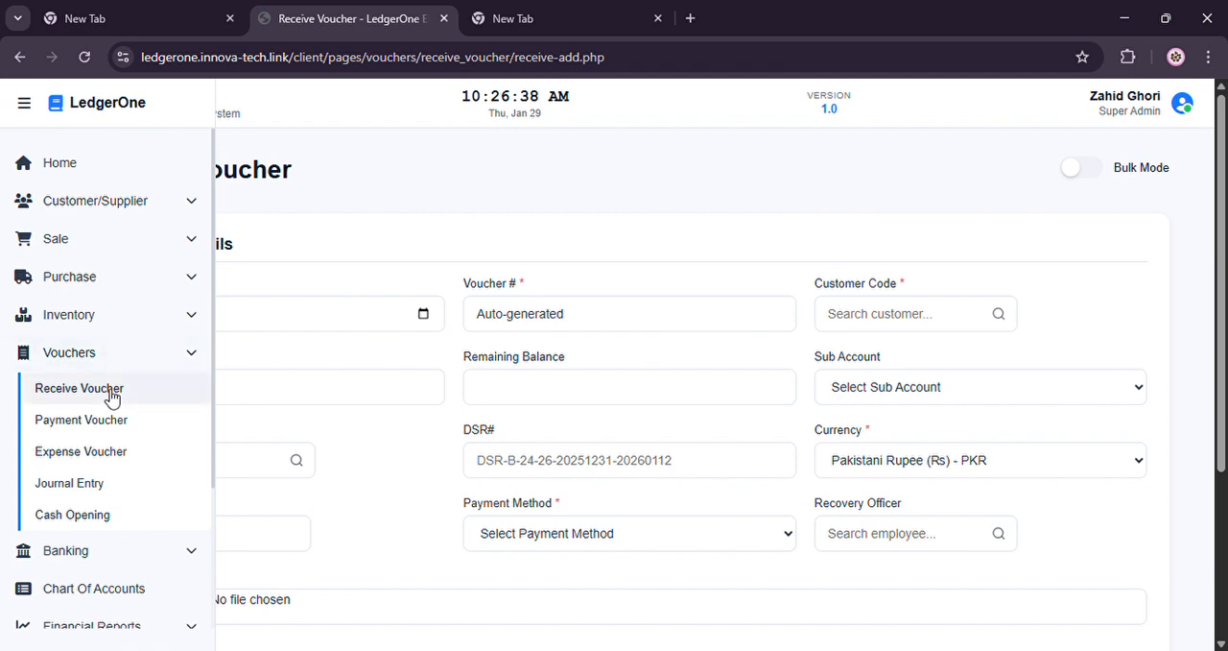
left_click(108, 389)
scroll(1143, 351, "down", 3)
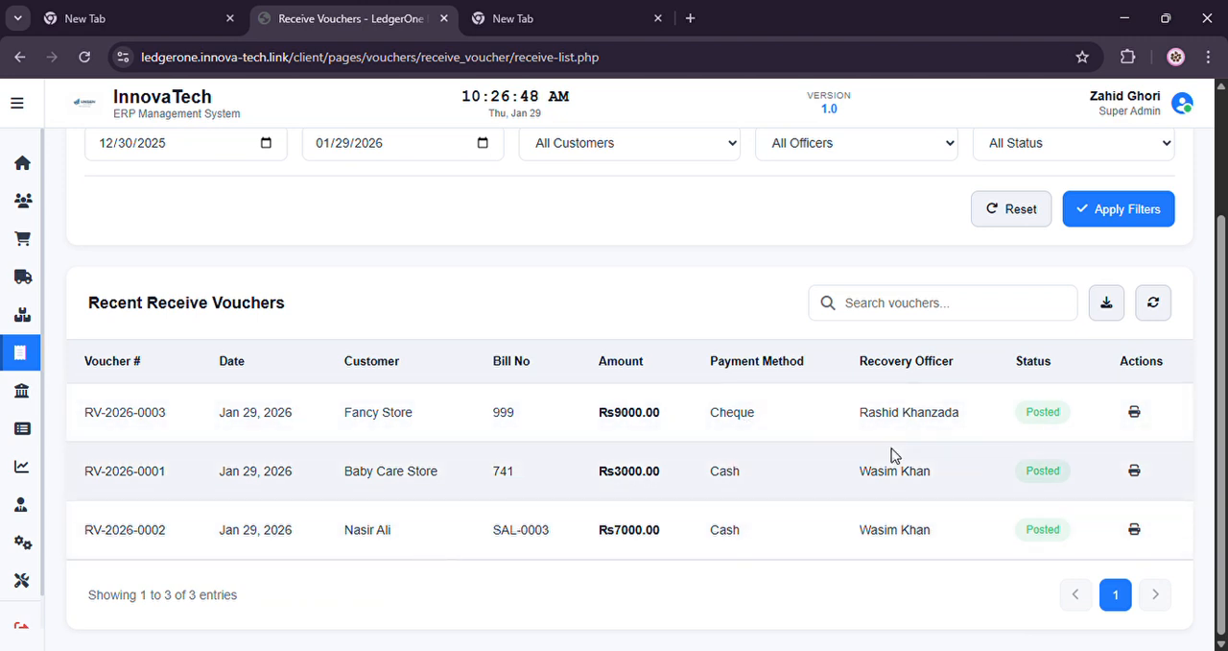
Open the Post Dated Cheques (PDCs) report and check the Fancy Store cheque's entry and status in the list
mouse_move(20, 431)
left_click(114, 396)
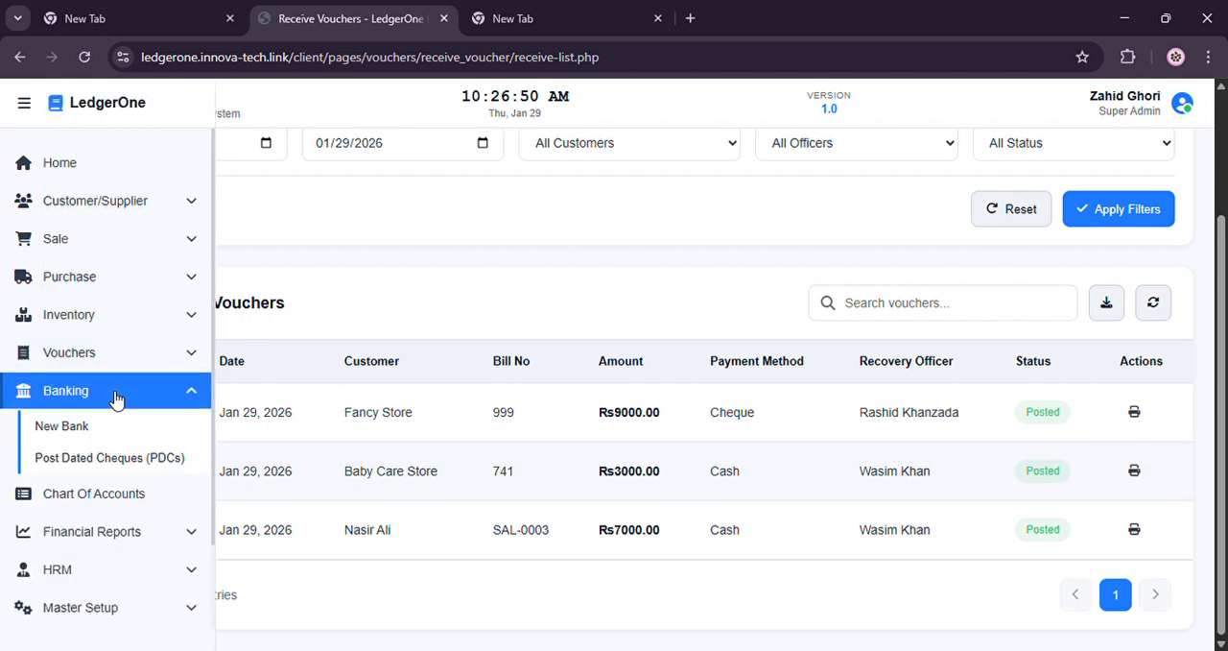
left_click(94, 458)
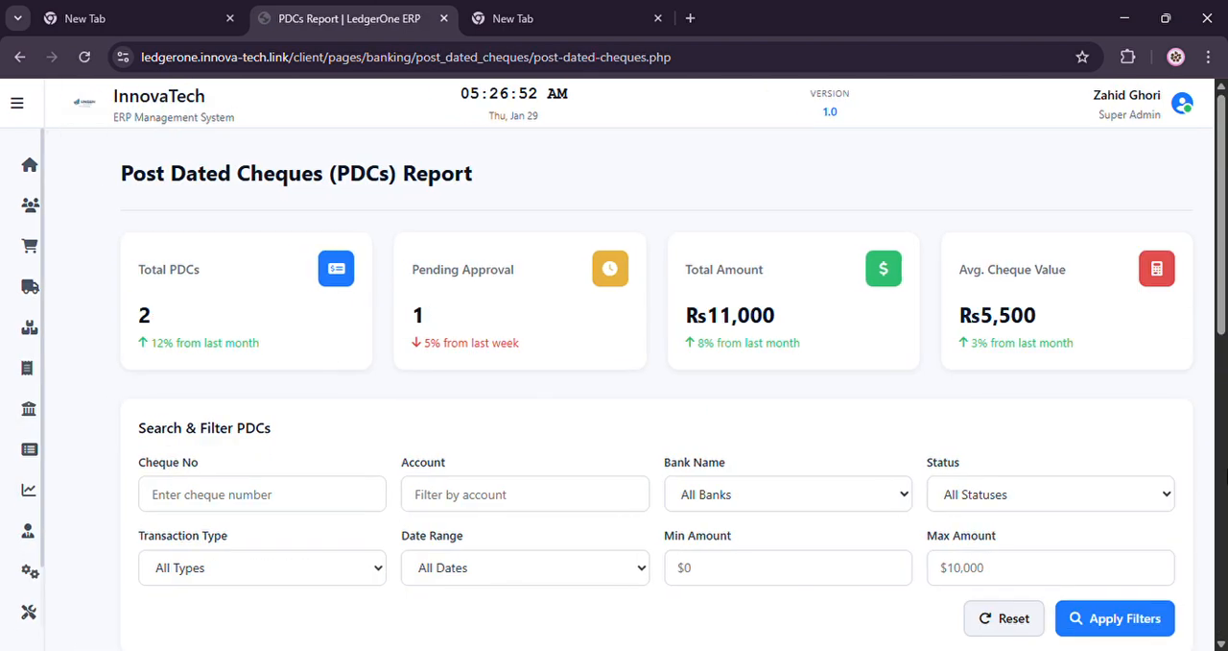
scroll(1217, 365, "down", 6)
scroll(1216, 403, "up", 1)
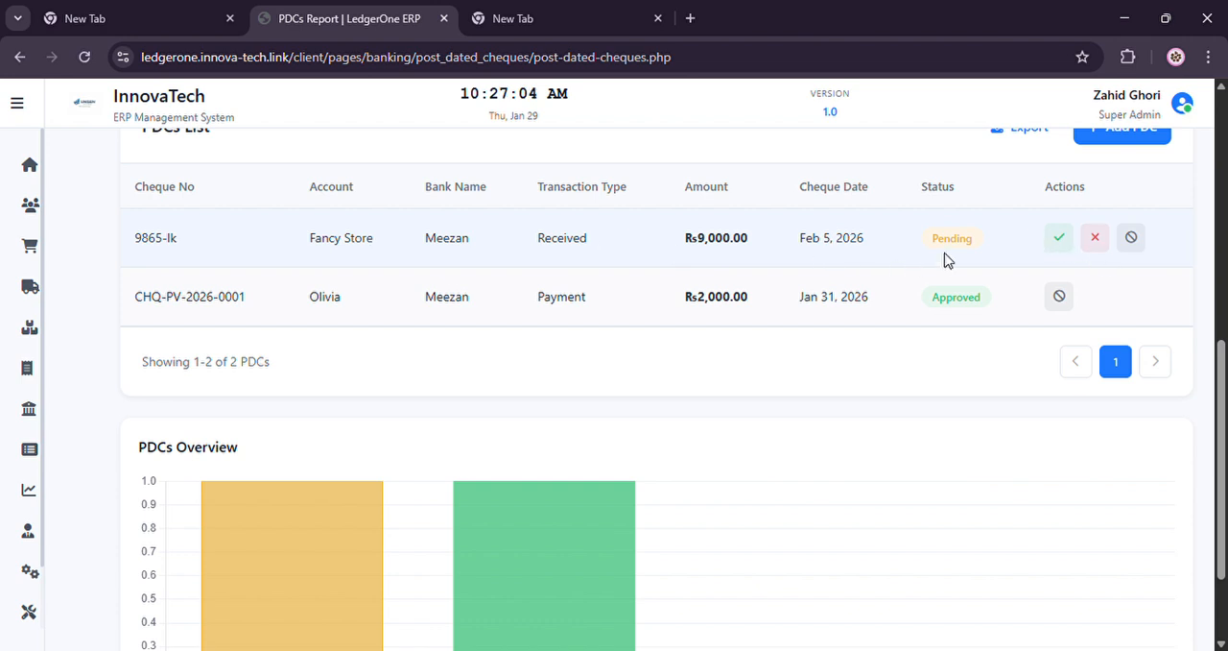
Open the Customer Ledger report and examine each customer's debit, credit and closing balance in the summary ledger
mouse_move(66, 370)
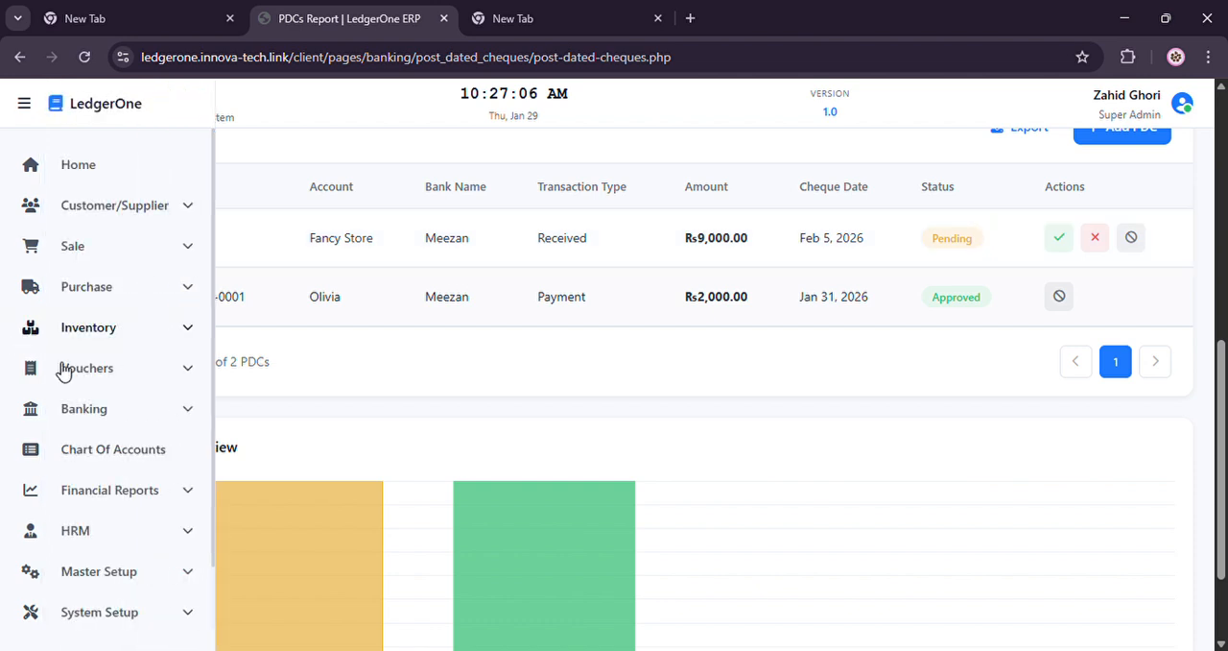
left_click(109, 491)
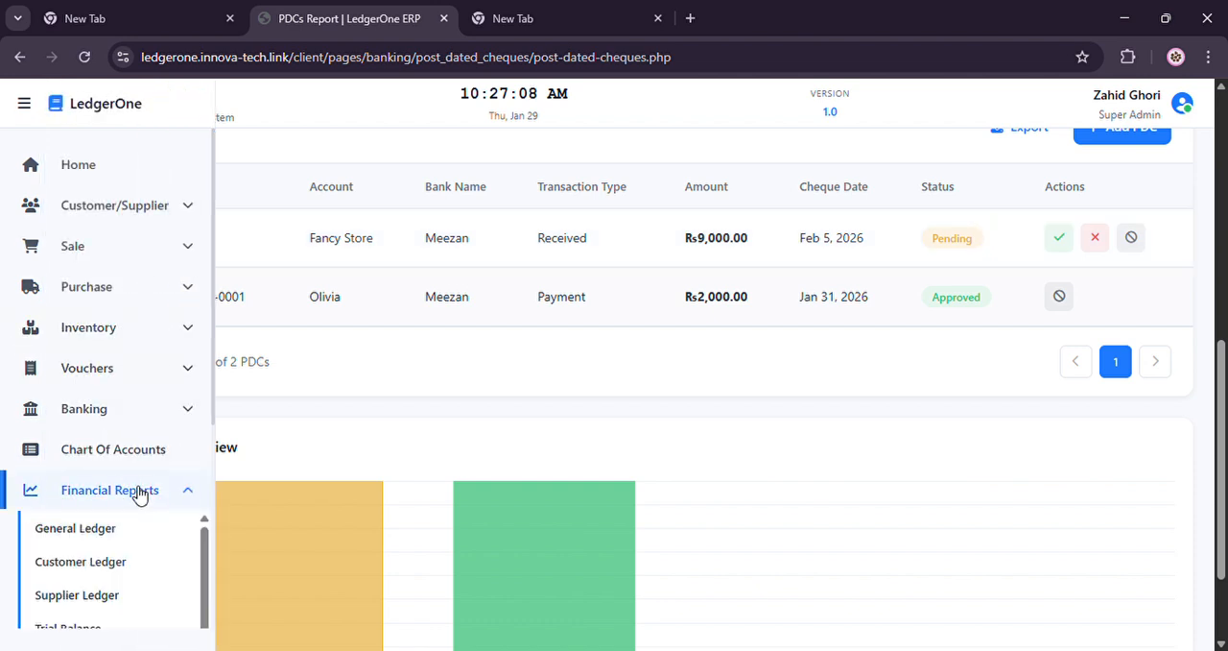
left_click(88, 559)
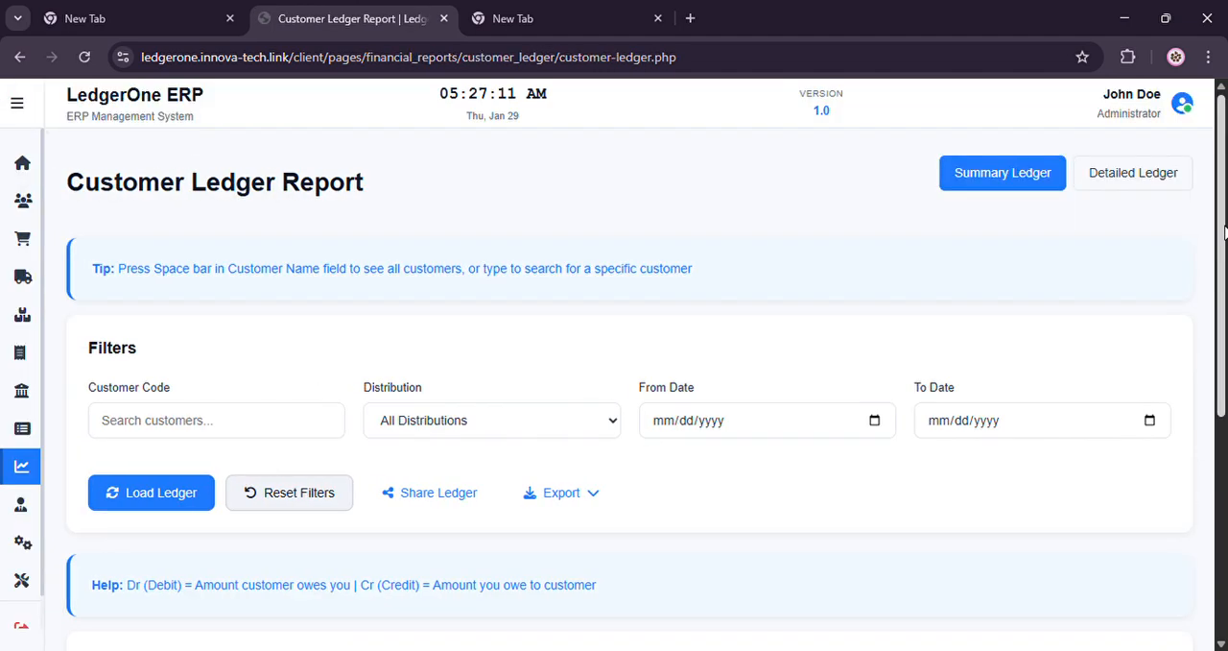
left_click_drag(1223, 240, 1225, 532)
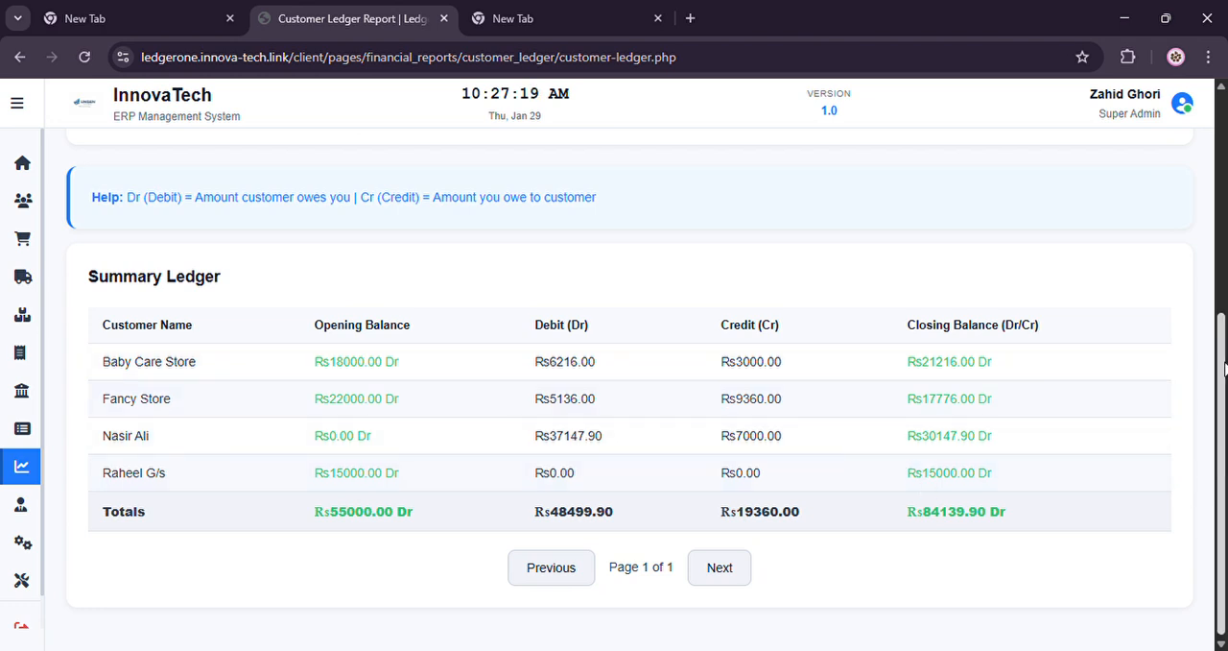
Filter the Customer Ledger report to the customer Fancy Store and load its detailed ledger
left_click_drag(1224, 369, 1214, 166)
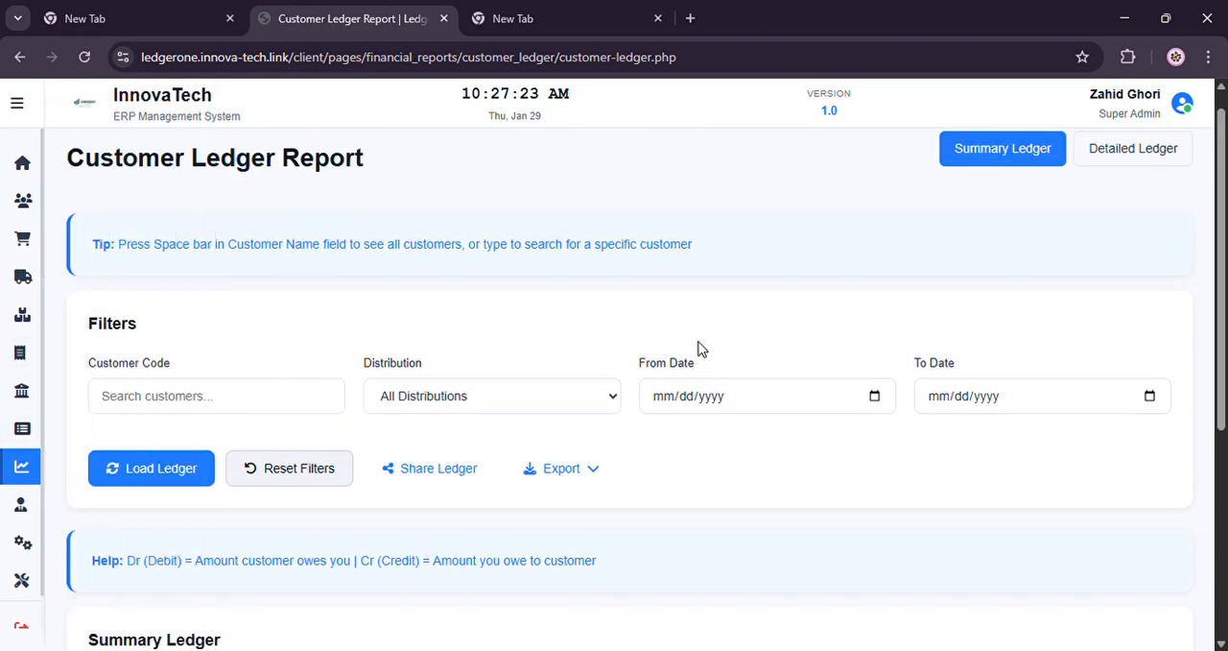
left_click(187, 407)
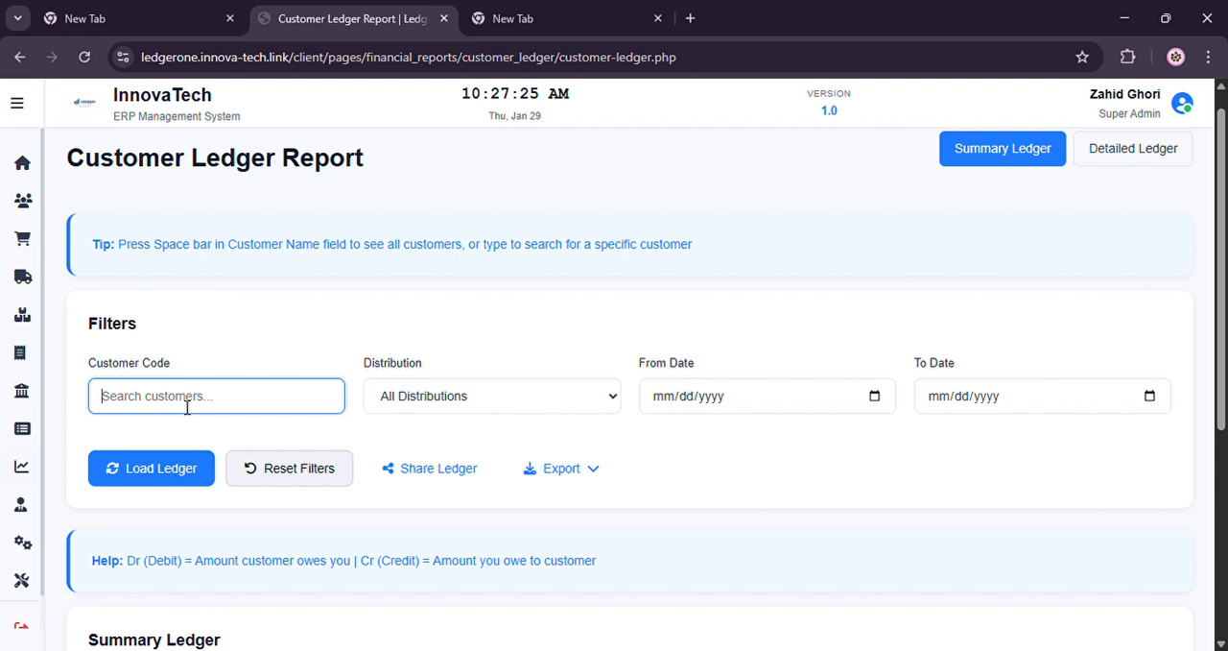
type("f")
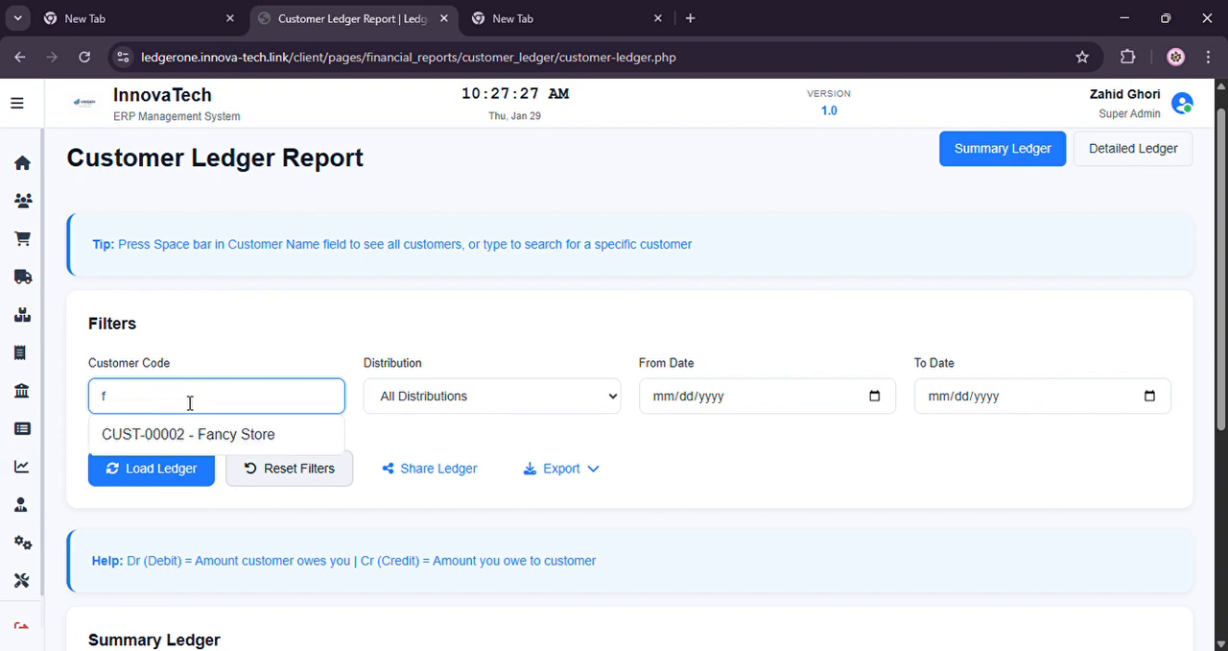
left_click(202, 434)
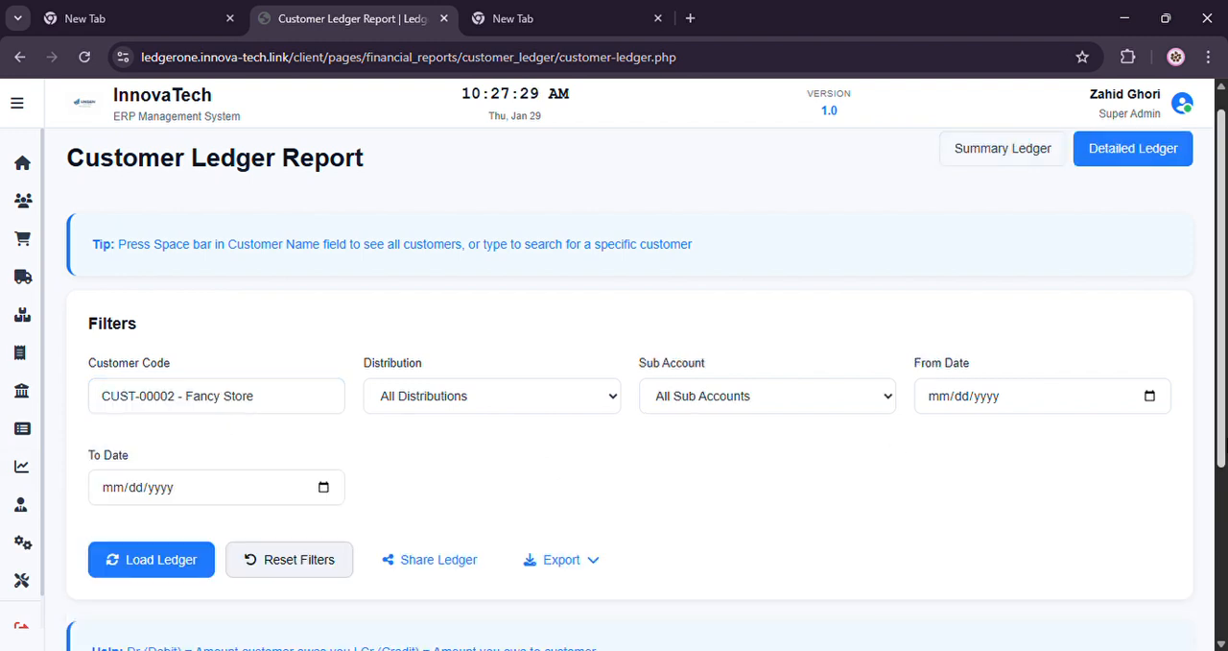
left_click(192, 564)
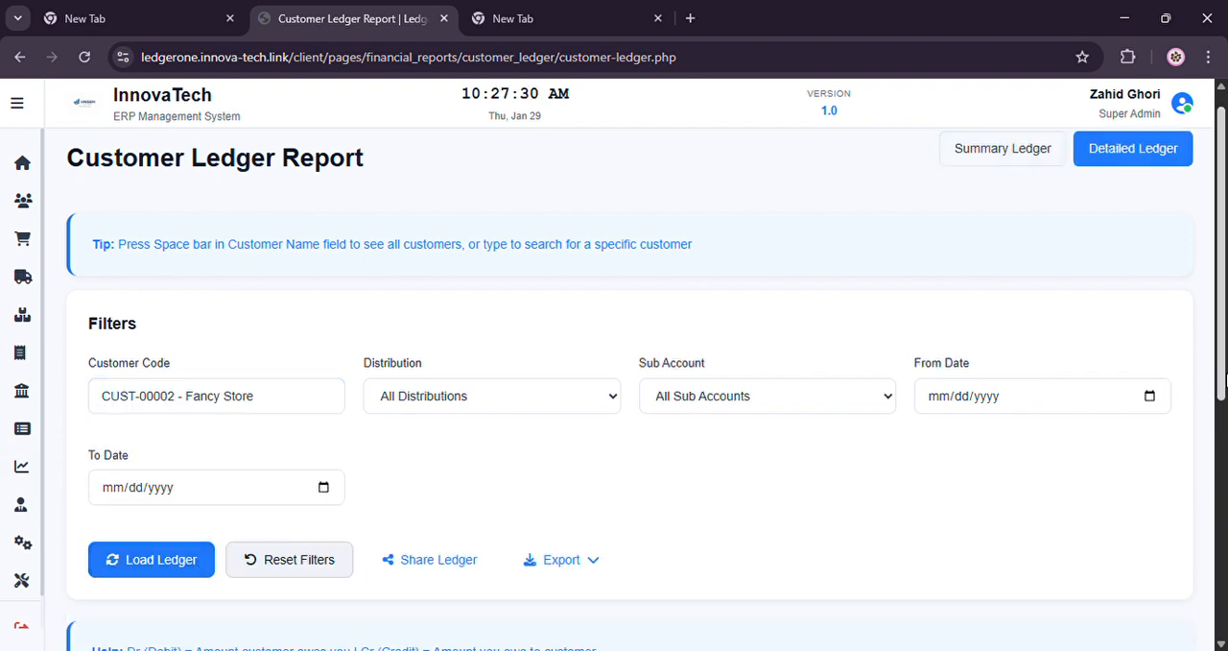
Compare the closing balances of the sale return and pending PDC rows in the detailed ledger, and return to the home dashboard
scroll(629, 388, "down", 1)
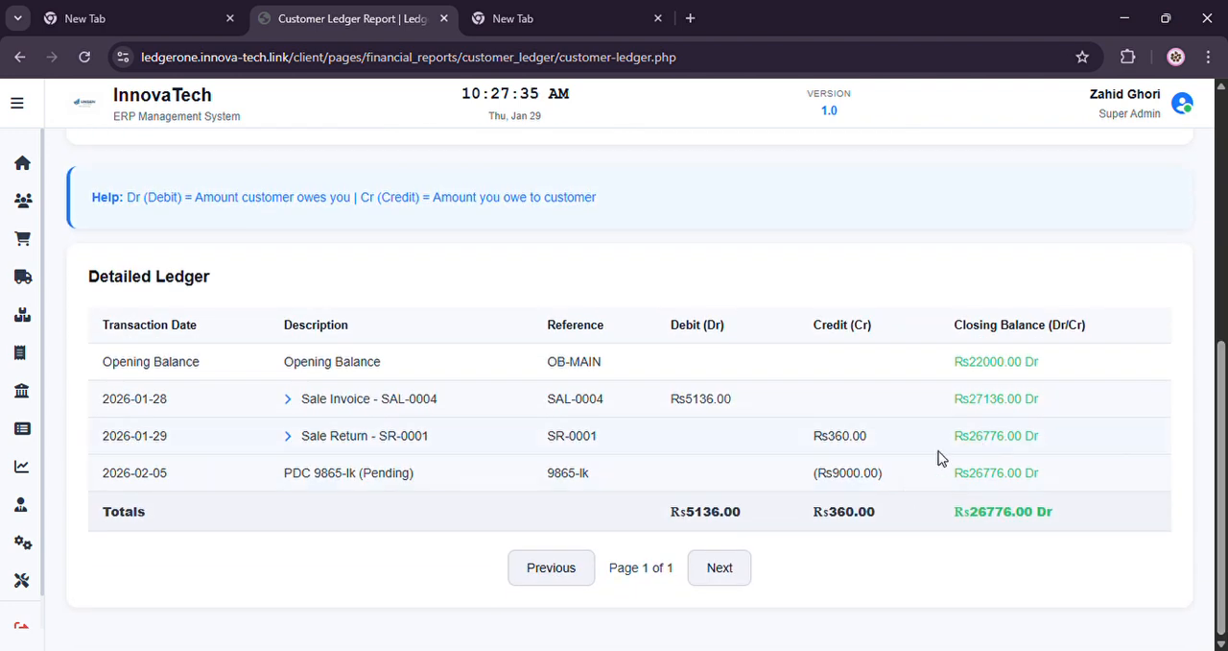
left_click_drag(954, 436, 1046, 444)
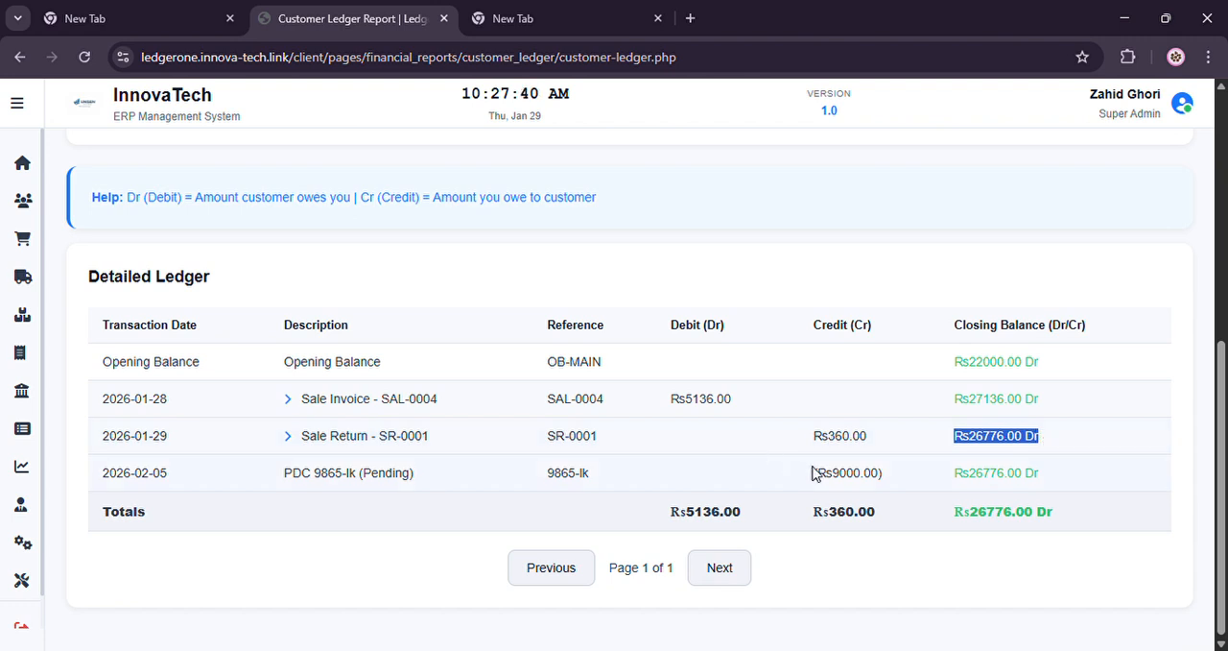
left_click_drag(827, 476, 1041, 485)
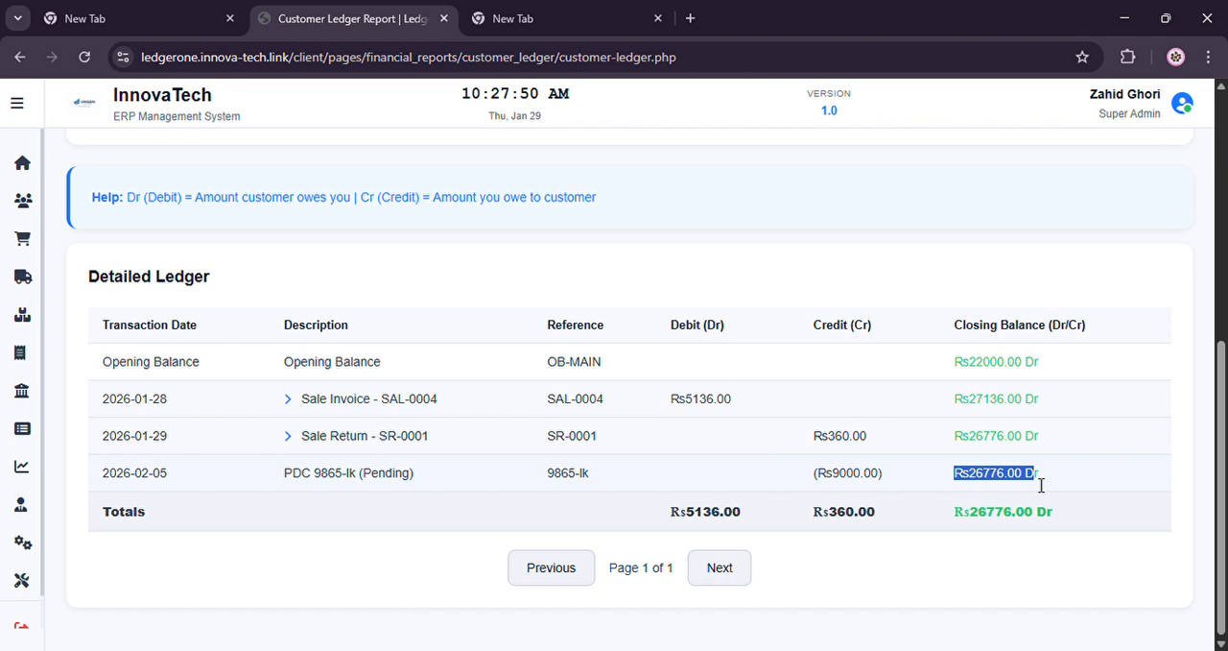
mouse_move(66, 182)
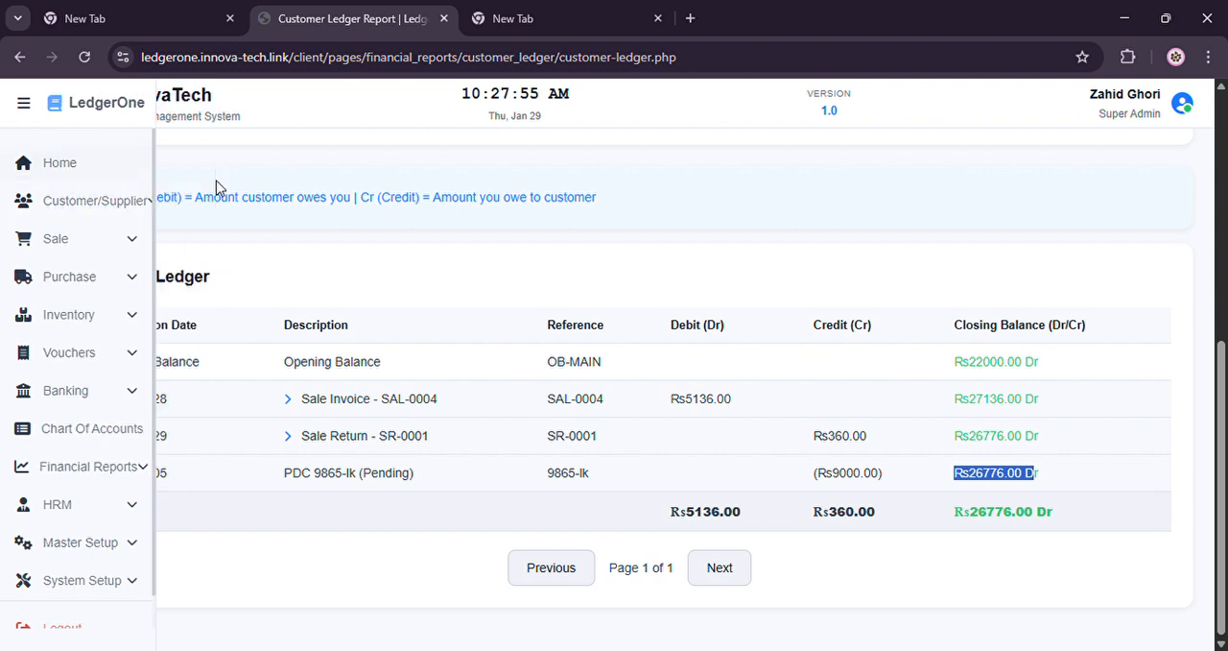
left_click(95, 170)
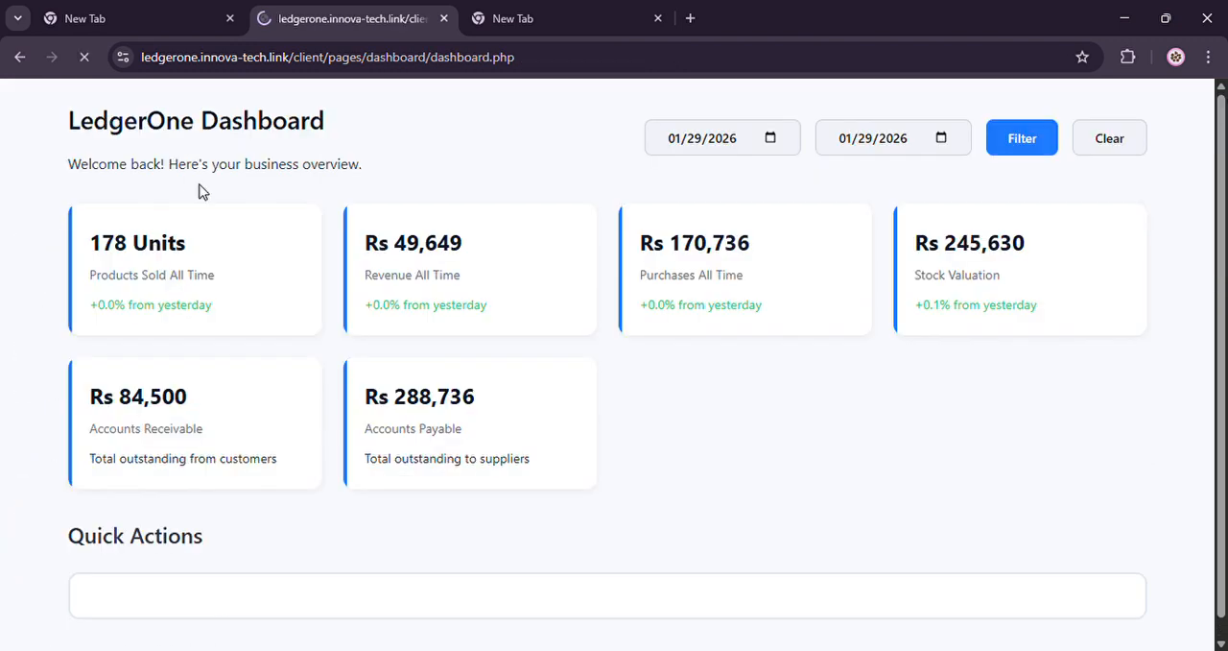